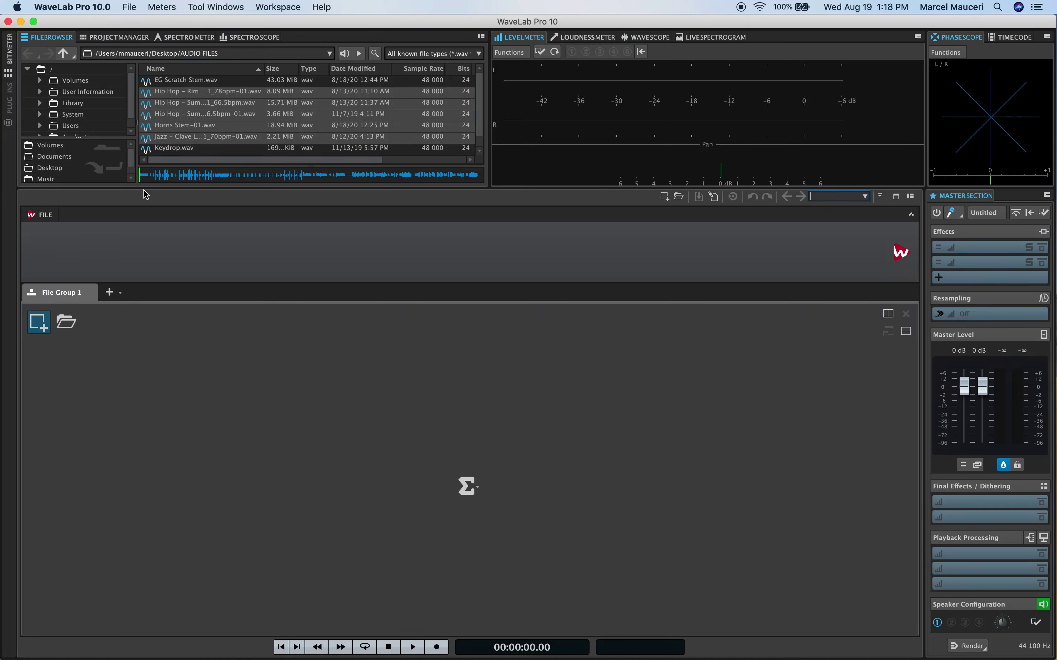
- Create a new custom audio montage, Untitled 1, keeping Multichannel at 48 000 Hz
{"action": "left_click", "coordinate": [39, 329]}
{"action": "left_click", "coordinate": [49, 370]}
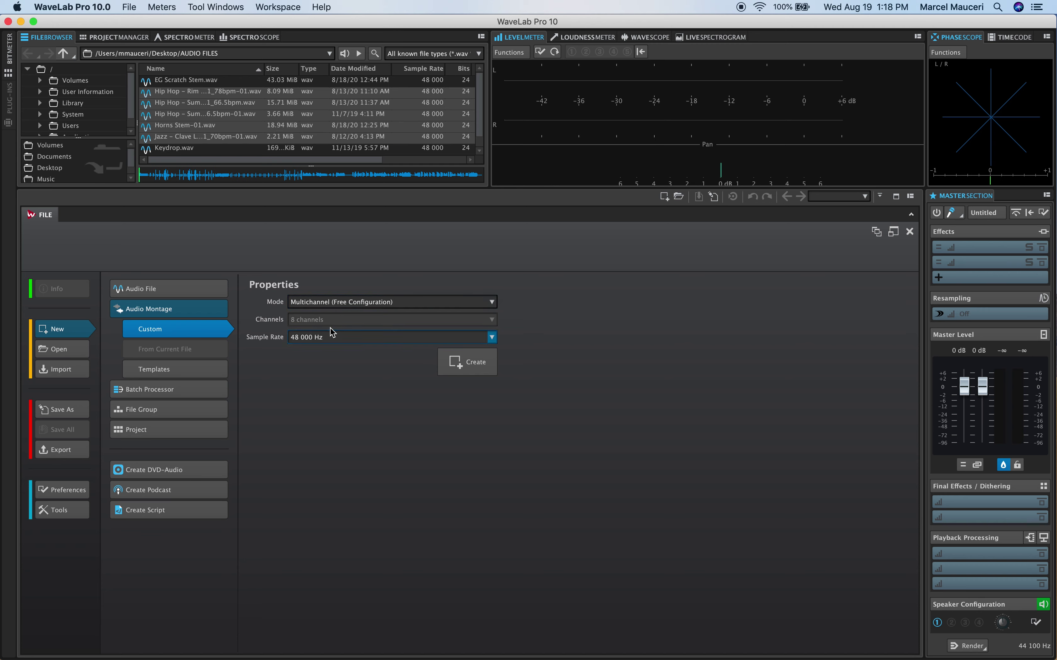
{"action": "left_click", "coordinate": [463, 371]}
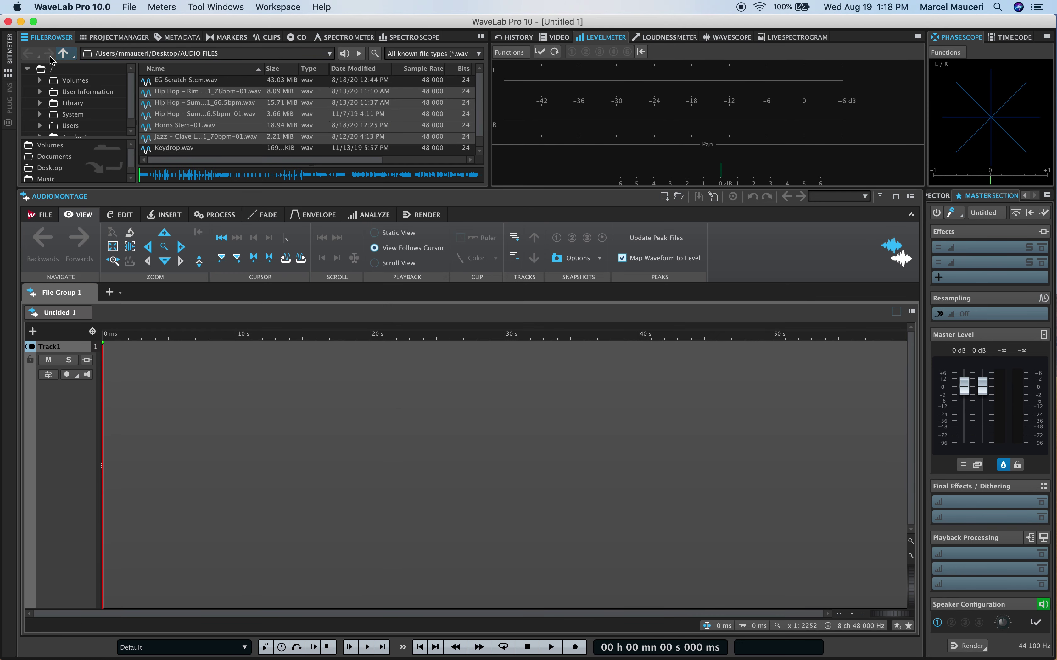
- Drag Rim Break, both Summer Piano Loops and Horns Stem-01.wav into the montage on separate tracks
{"action": "left_click", "coordinate": [198, 92]}
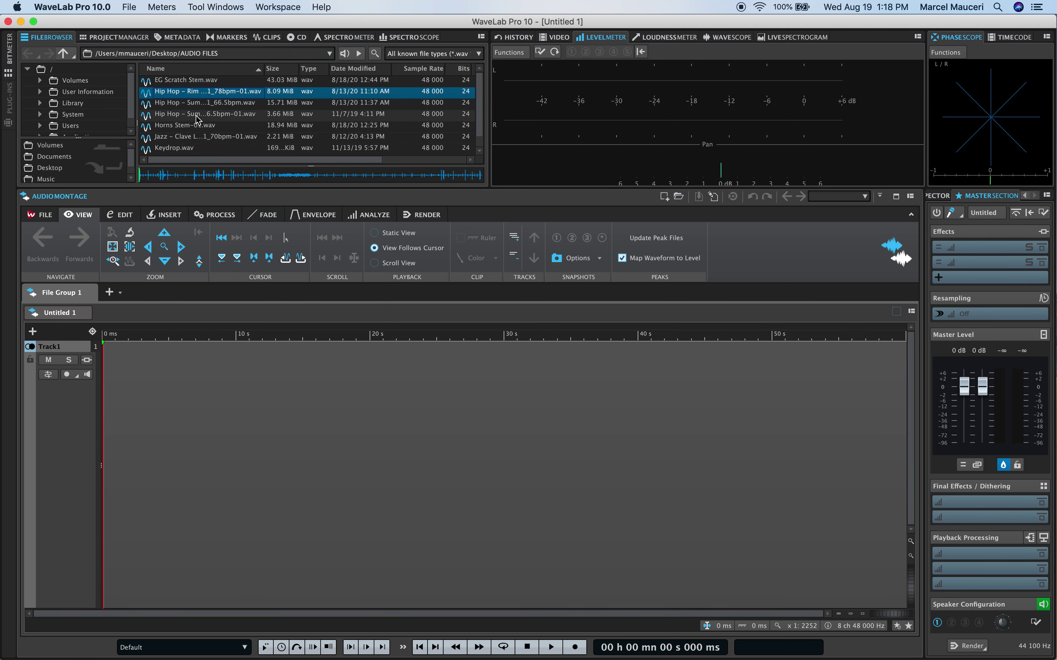
{"action": "left_click", "coordinate": [192, 127], "text": "shift"}
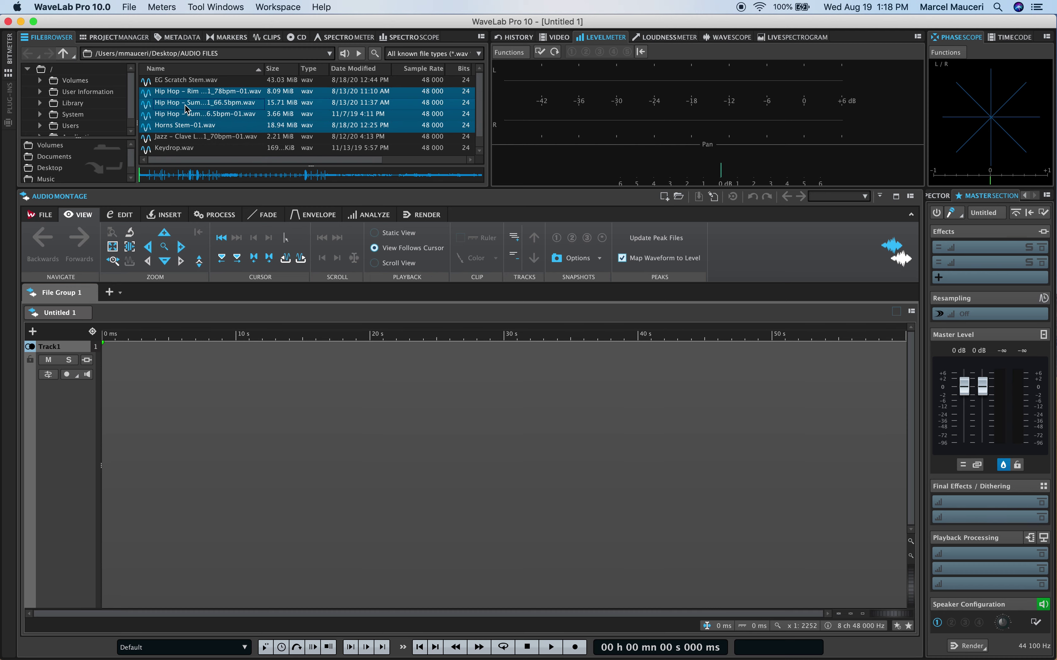
{"action": "left_click_drag", "start_coordinate": [186, 109], "coordinate": [113, 427]}
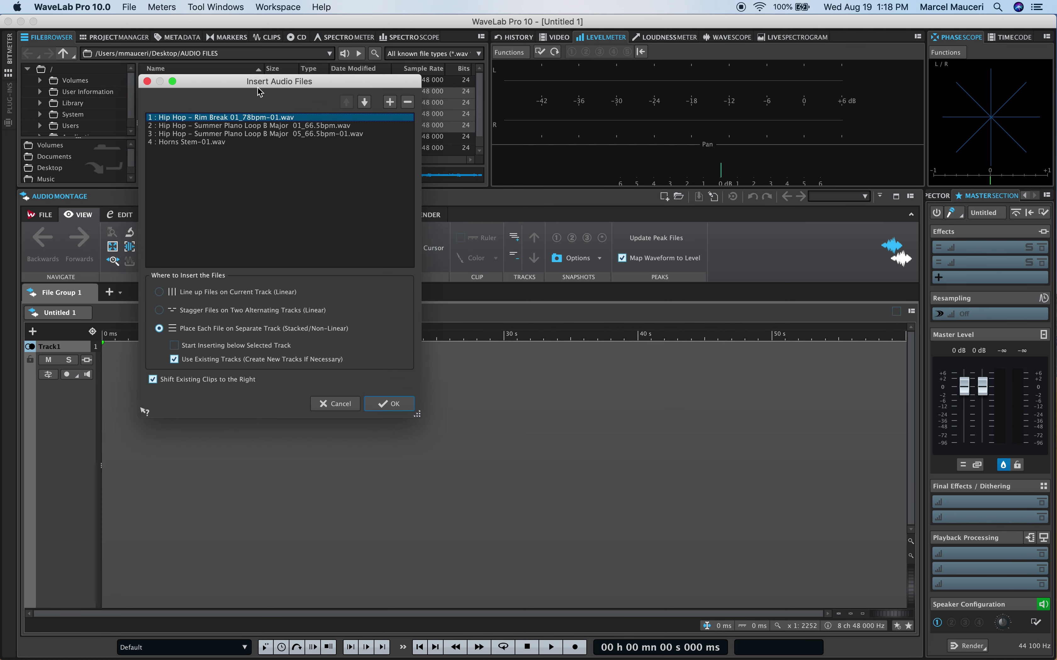
{"action": "left_click_drag", "start_coordinate": [258, 90], "coordinate": [267, 91]}
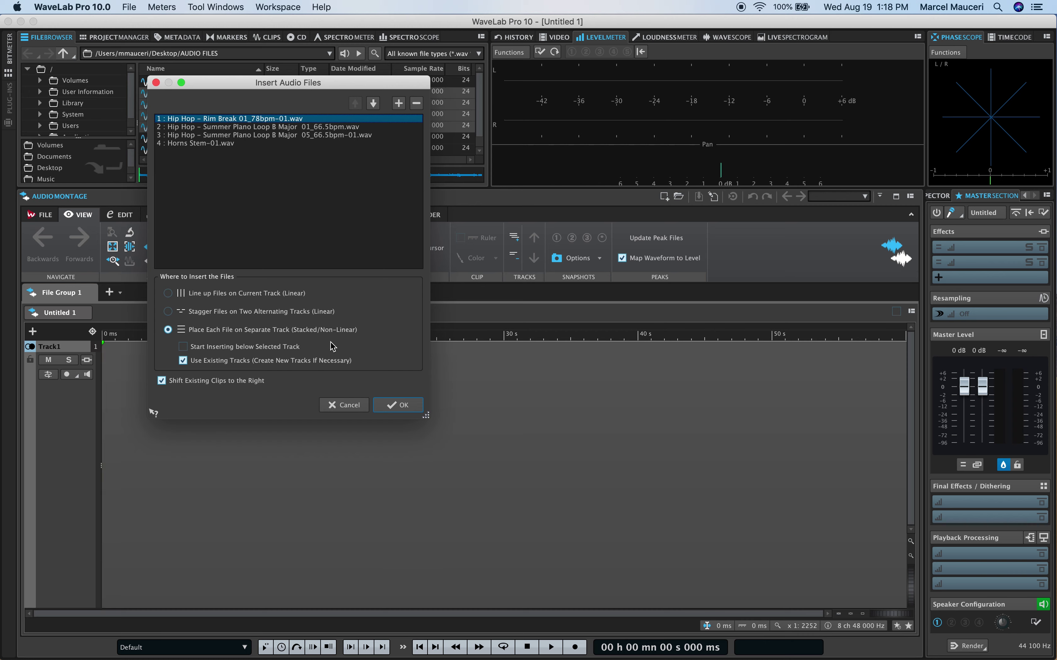
{"action": "left_click", "coordinate": [398, 405]}
- Zoom the montage around the 13-second mark until all four clips fit in view
{"action": "left_click", "coordinate": [278, 334]}
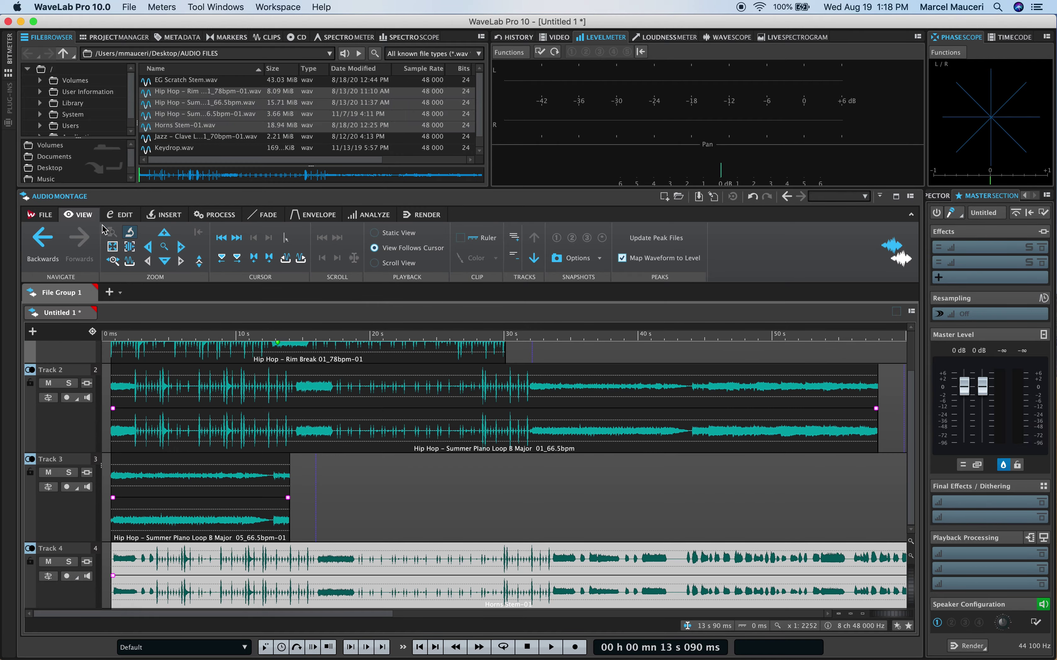
{"action": "mouse_move", "coordinate": [276, 335]}
{"action": "left_mouse_down"}
{"action": "mouse_move", "coordinate": [275, 370]}
{"action": "mouse_move", "coordinate": [275, 330]}
{"action": "left_mouse_up"}
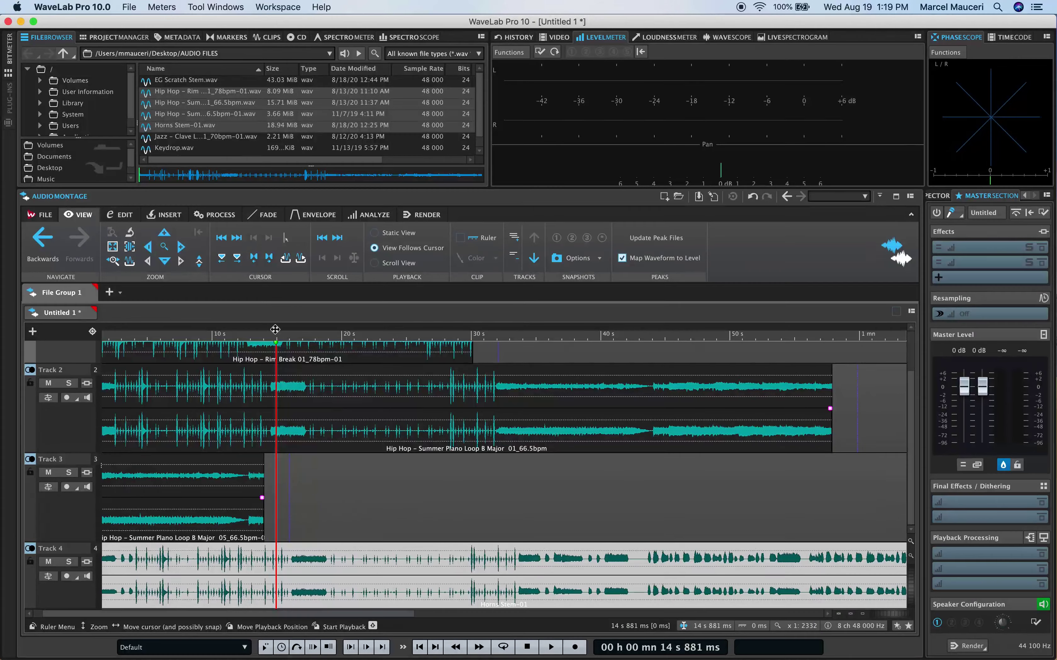
{"action": "scroll", "coordinate": [200, 357], "scroll_direction": "up", "scroll_amount": 2}
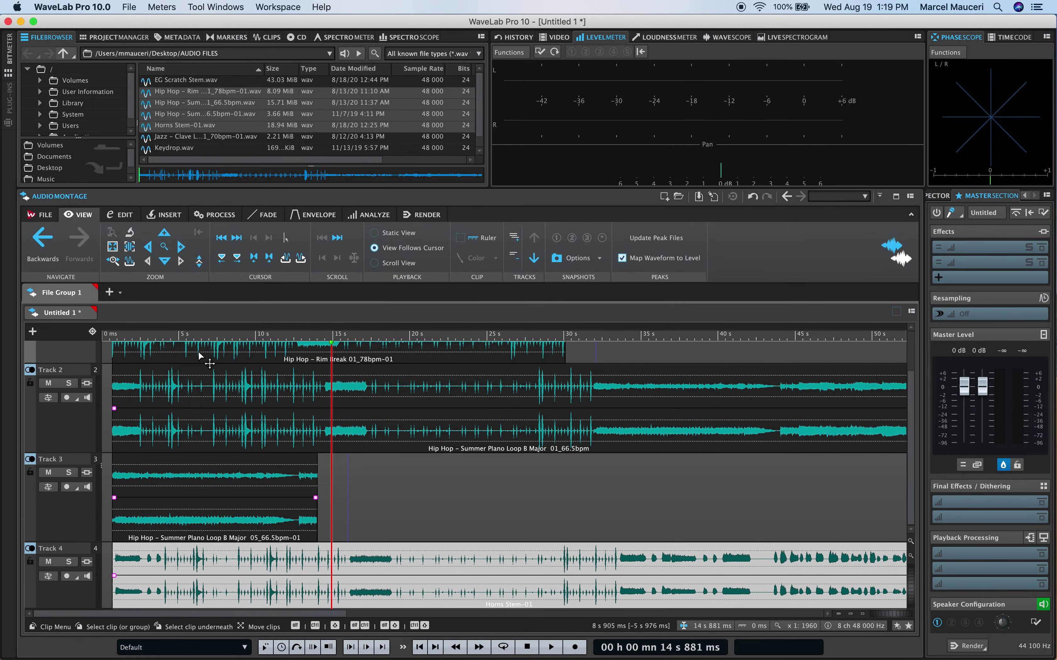
{"action": "scroll", "coordinate": [200, 356], "scroll_direction": "down", "scroll_amount": 2}
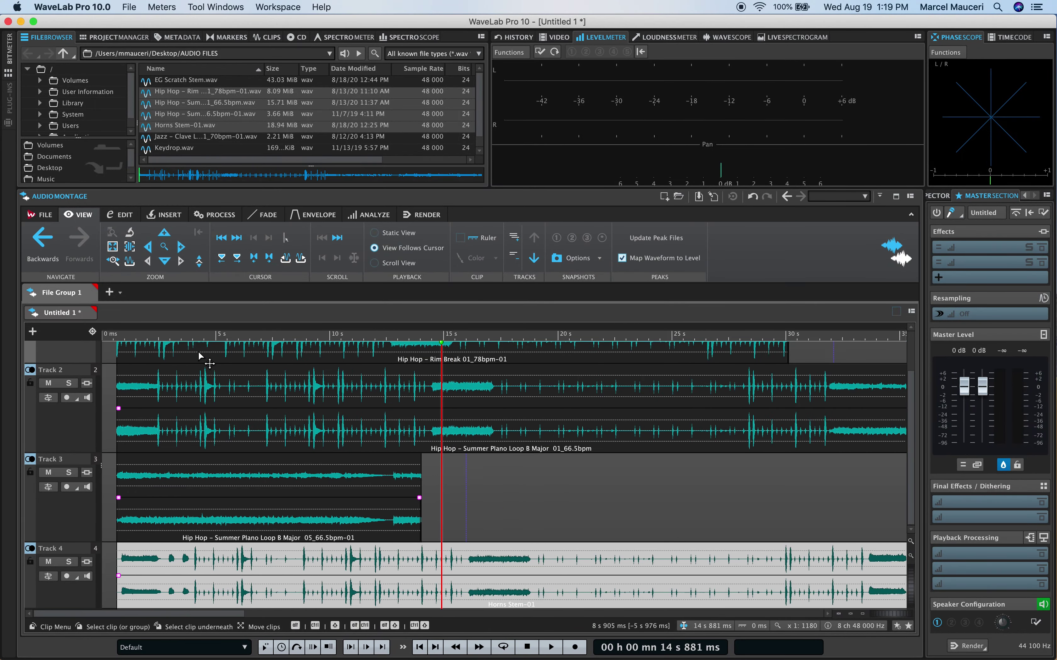
{"action": "scroll", "coordinate": [200, 358], "scroll_direction": "down", "scroll_amount": 2}
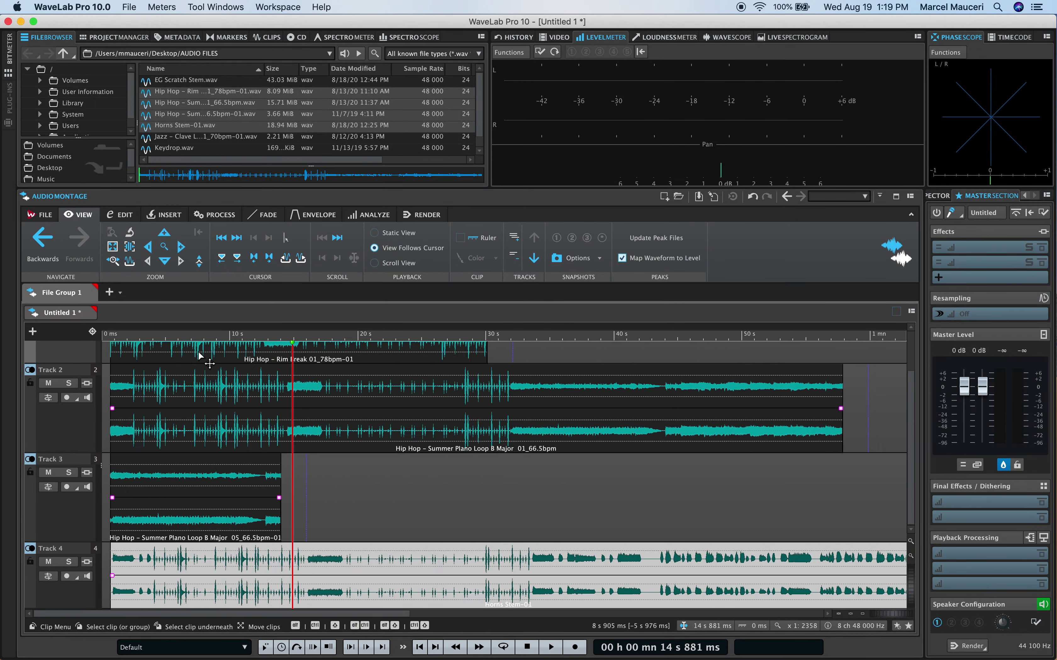
{"action": "scroll", "coordinate": [200, 358], "scroll_direction": "up", "scroll_amount": 3}
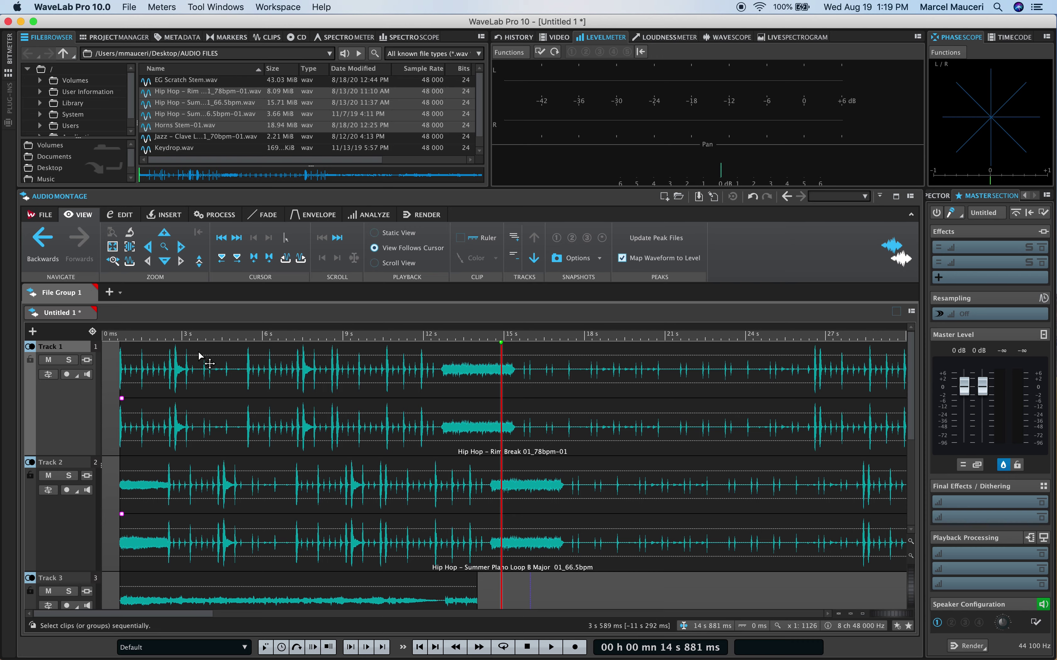
{"action": "scroll", "coordinate": [200, 358], "scroll_direction": "down", "scroll_amount": 3}
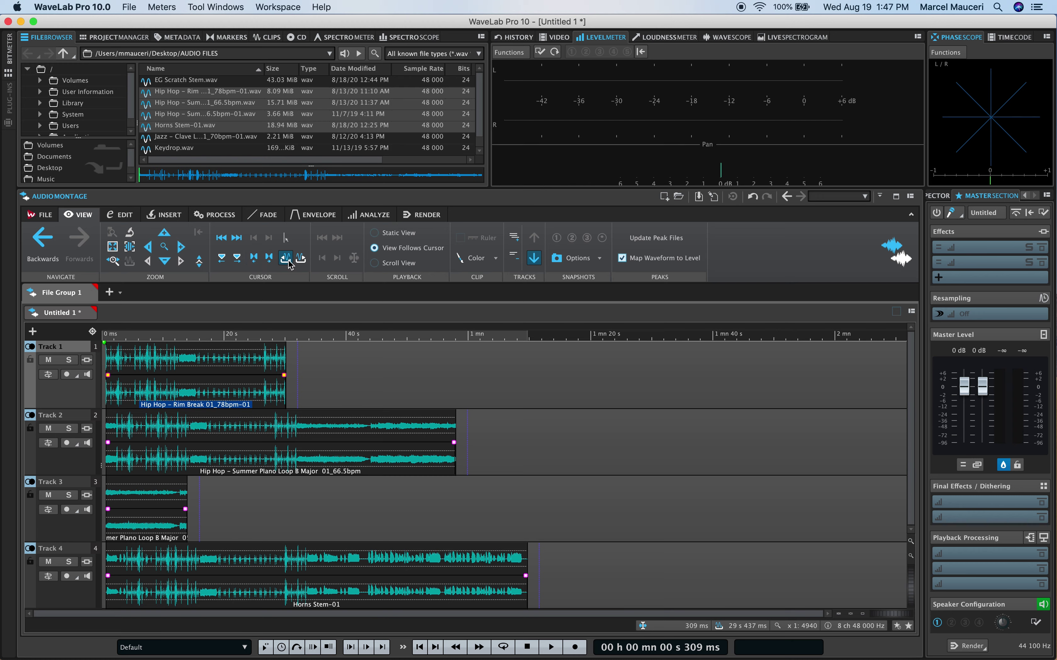
- Step the edit cursor through clip boundaries to the end of the Rim Break clip
{"action": "left_click", "coordinate": [300, 261]}
{"action": "left_click", "coordinate": [300, 262]}
{"action": "left_click", "coordinate": [288, 261]}
{"action": "left_click", "coordinate": [301, 261]}
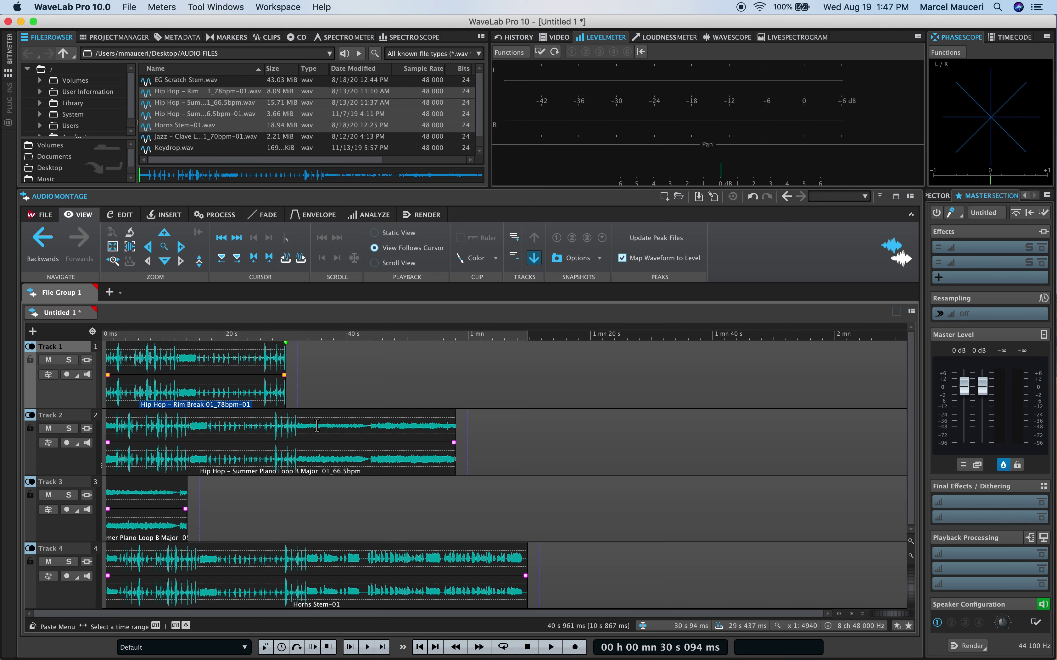
- Show a time ruler in the Track 2 piano loop clip and colour it purple
{"action": "left_click", "coordinate": [311, 449]}
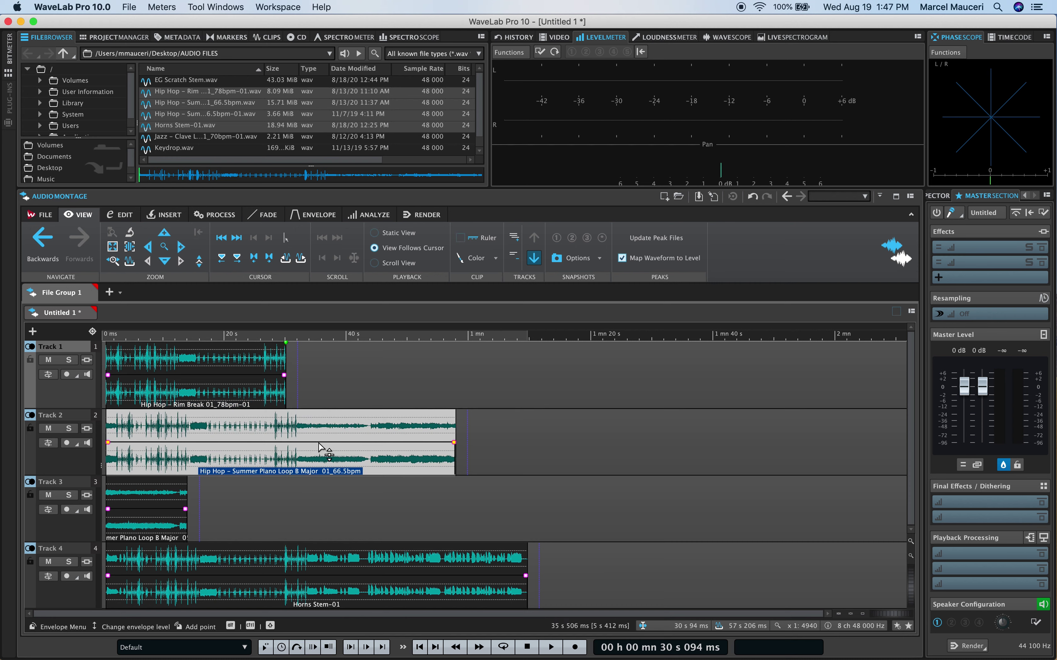
{"action": "left_click", "coordinate": [488, 238]}
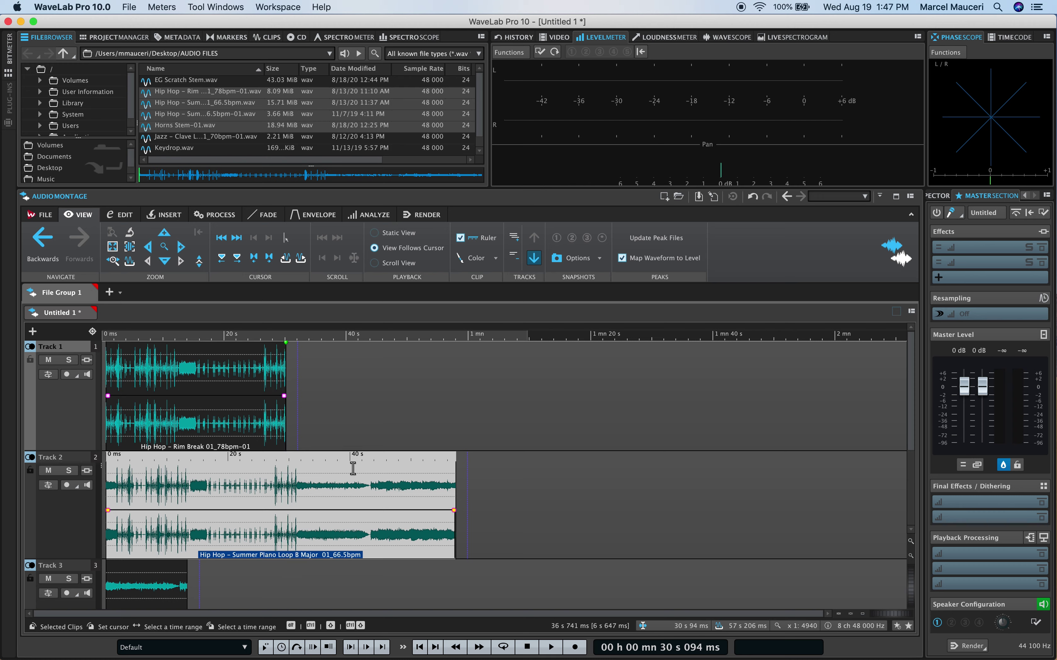
{"action": "left_click", "coordinate": [496, 259]}
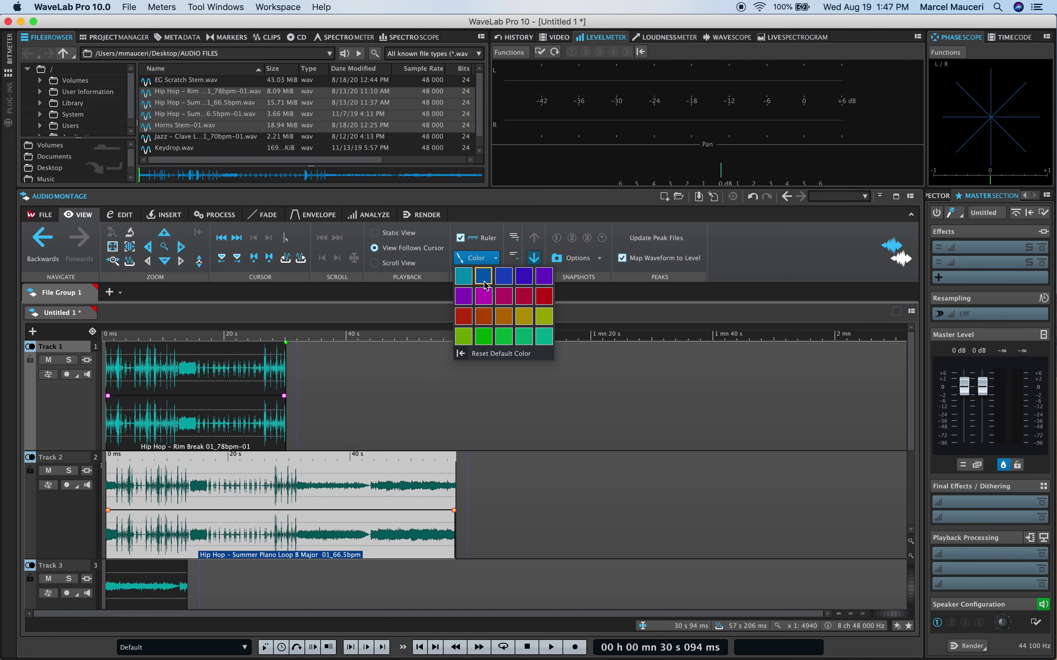
{"action": "left_click", "coordinate": [485, 297]}
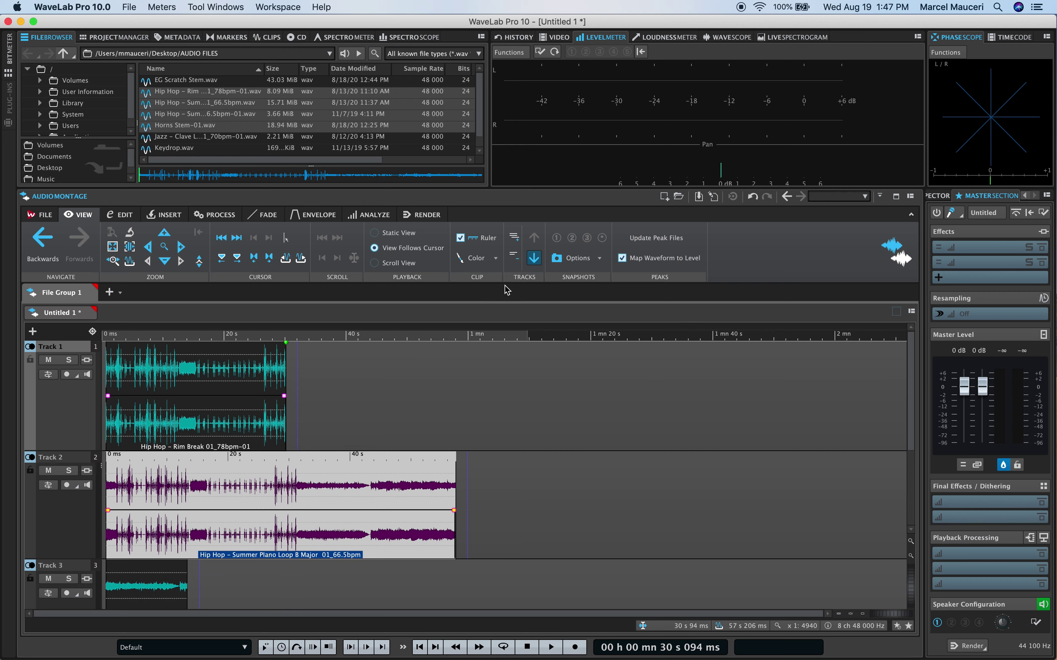
- Step track focus down to Track 4, then back up one track
{"action": "left_click", "coordinate": [534, 259]}
{"action": "left_click", "coordinate": [534, 259]}
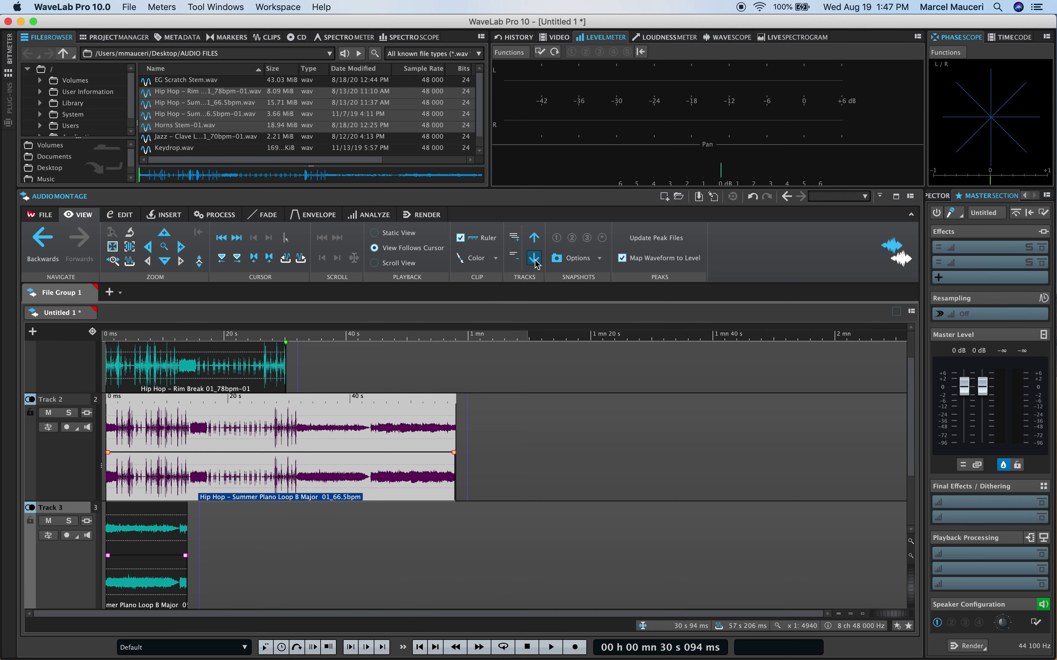
{"action": "left_click", "coordinate": [534, 258]}
{"action": "left_click", "coordinate": [535, 239]}
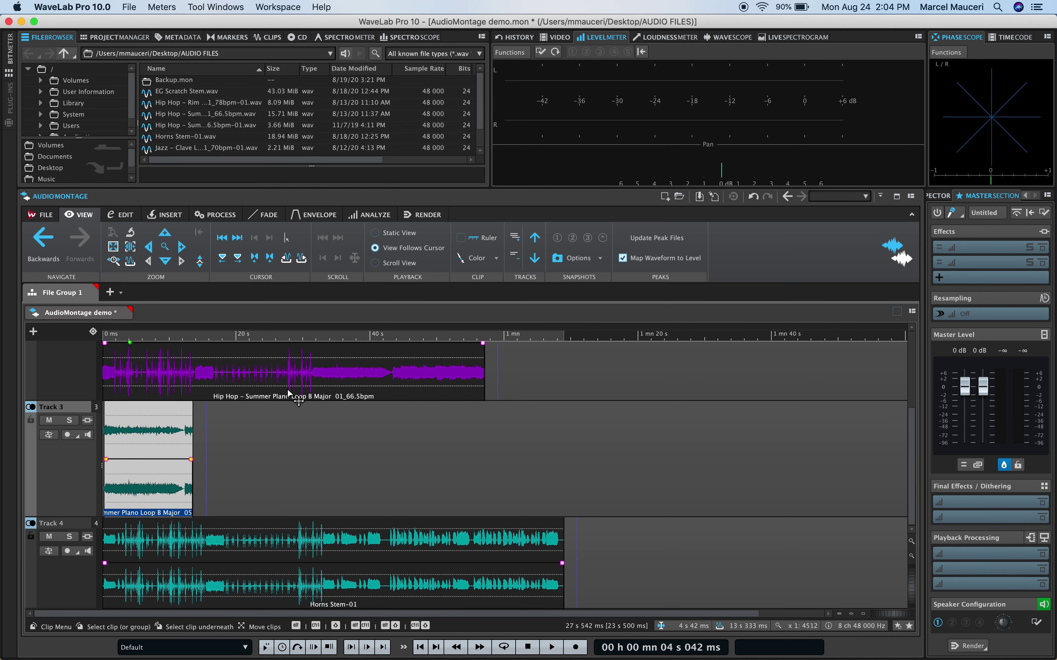
{"action": "left_click", "coordinate": [125, 217]}
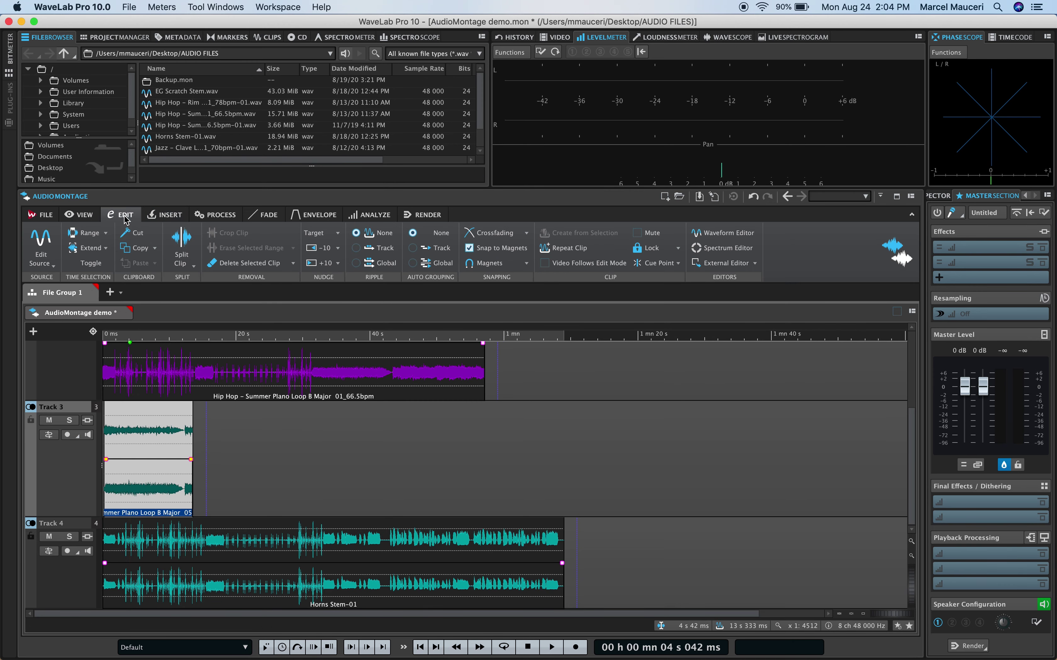
{"action": "left_click", "coordinate": [53, 265]}
{"action": "left_click", "coordinate": [57, 278]}
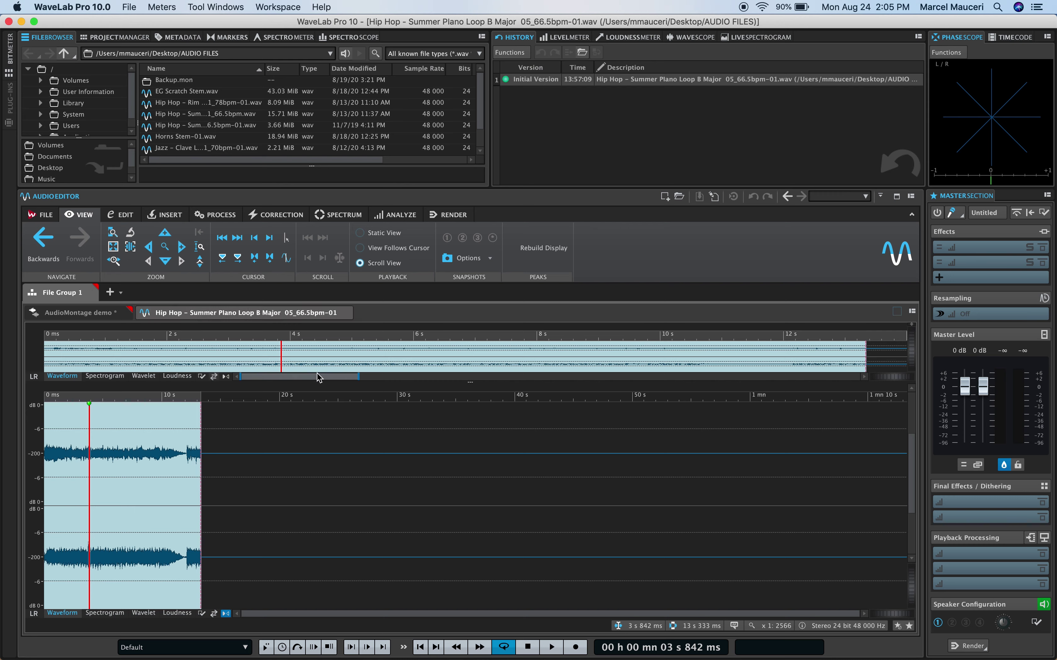
{"action": "left_click", "coordinate": [348, 313]}
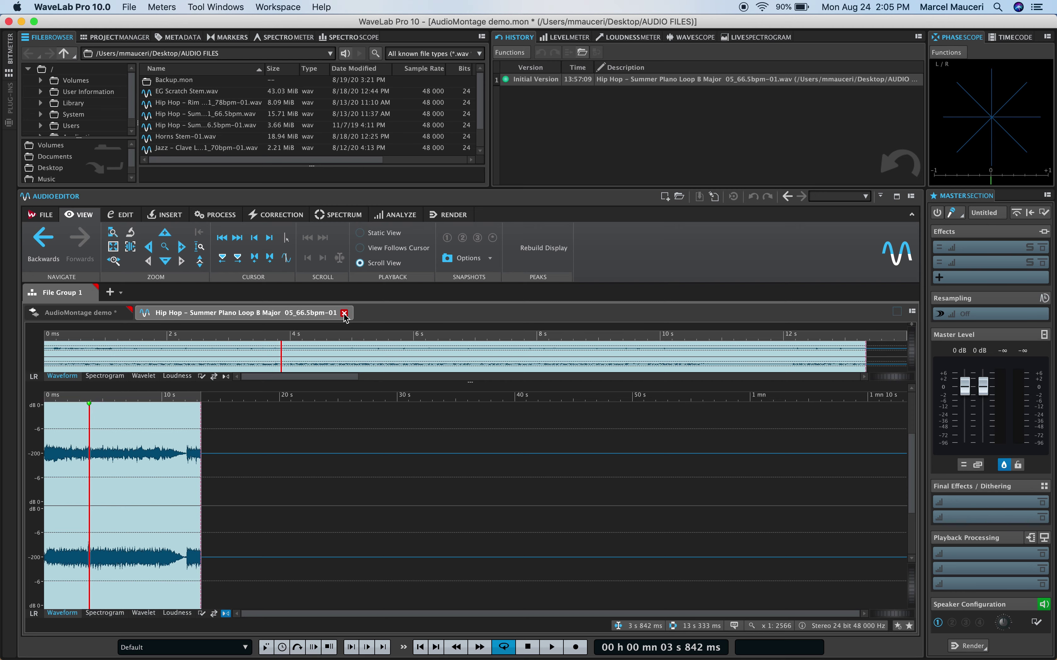
{"action": "left_click", "coordinate": [135, 214]}
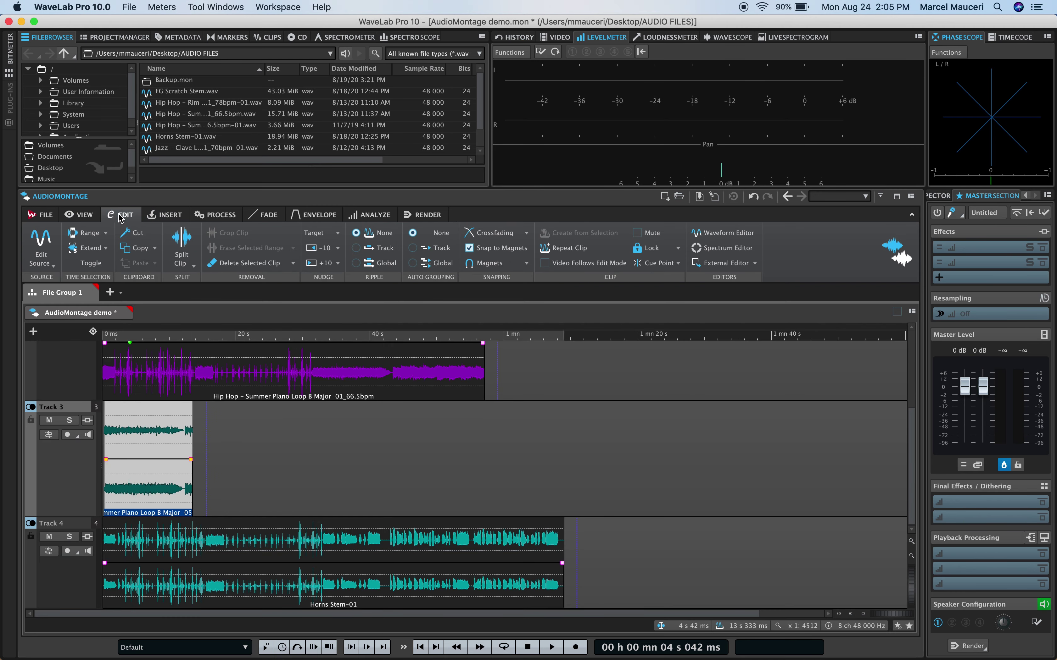
- Look over the range selection settings and nudge amounts without changing anything
{"action": "left_click", "coordinate": [96, 236]}
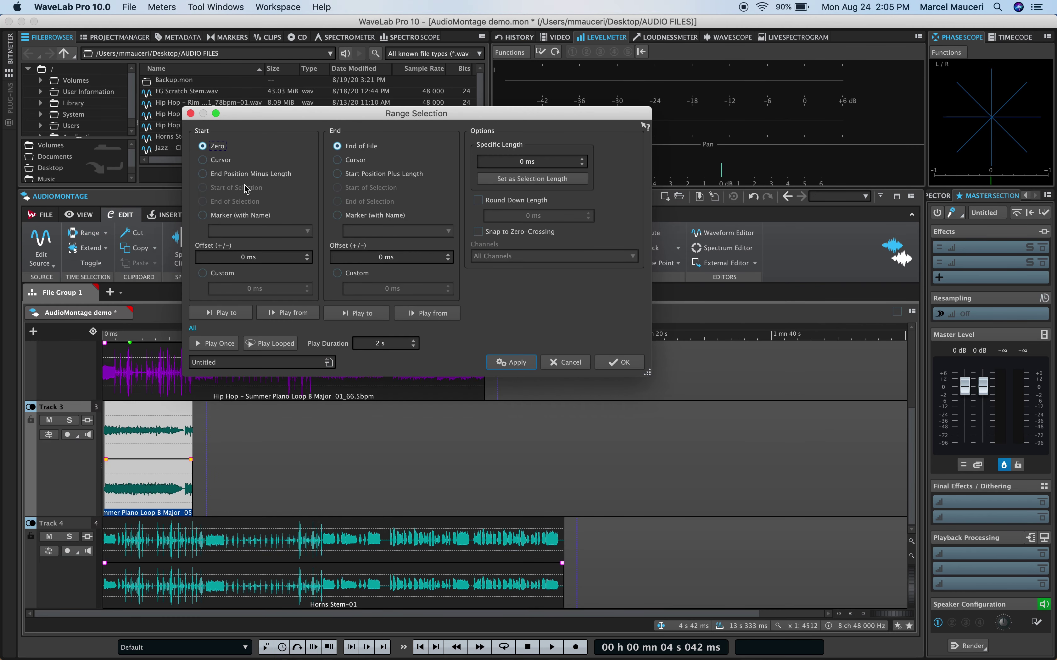
{"action": "key", "text": "Escape"}
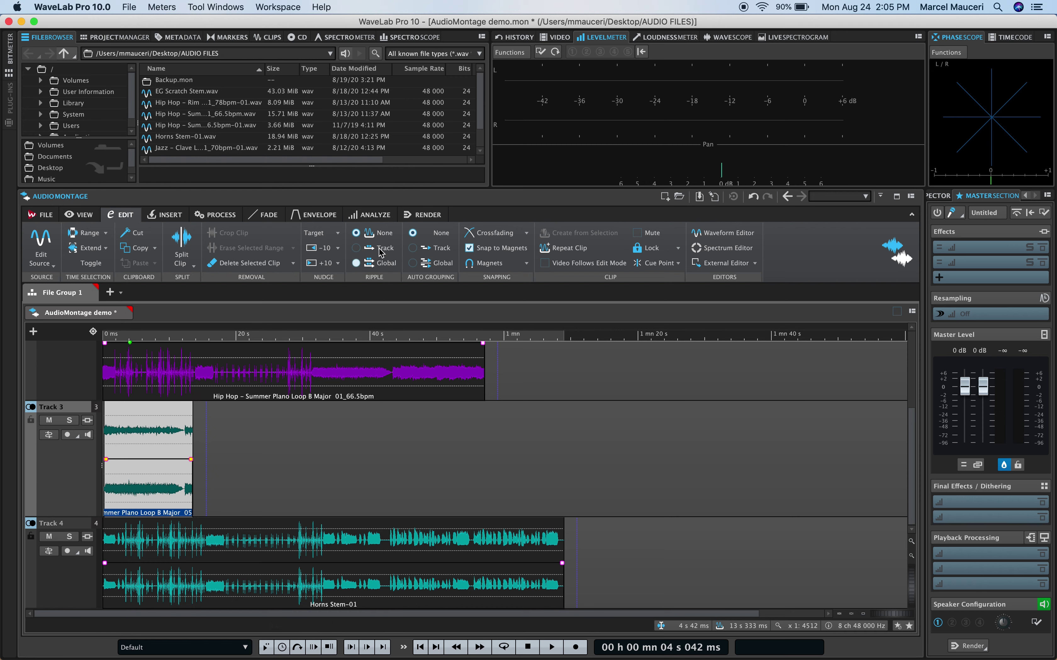
{"action": "left_click", "coordinate": [338, 249]}
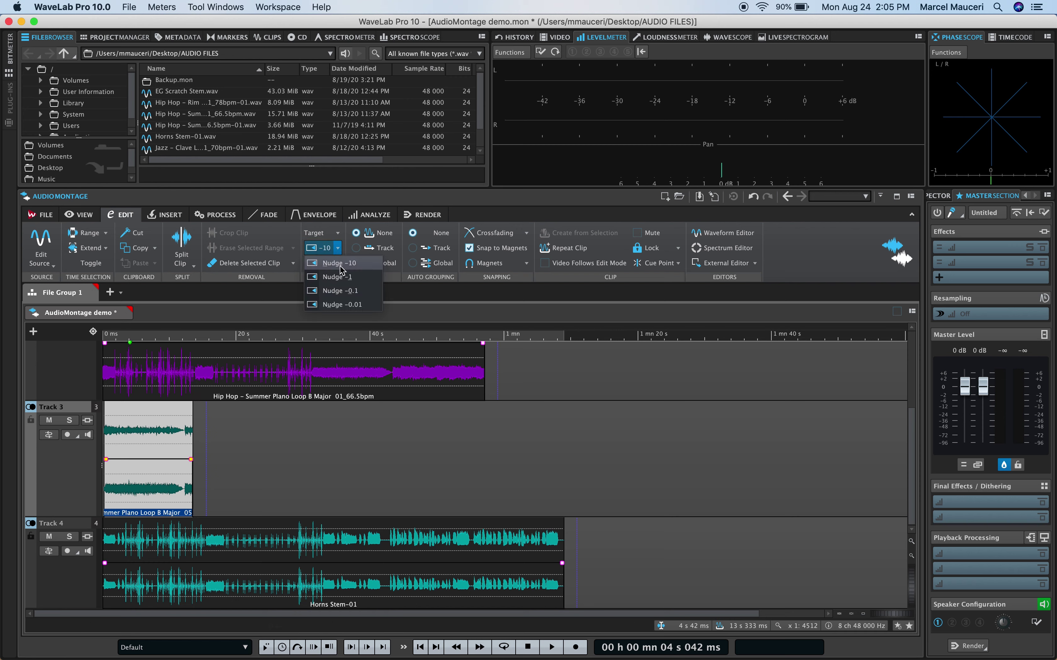
{"action": "left_click", "coordinate": [337, 264]}
- Nudge the playhead three steps earlier, then two steps later
{"action": "left_click", "coordinate": [322, 249]}
{"action": "left_click", "coordinate": [322, 249]}
{"action": "left_click", "coordinate": [322, 250]}
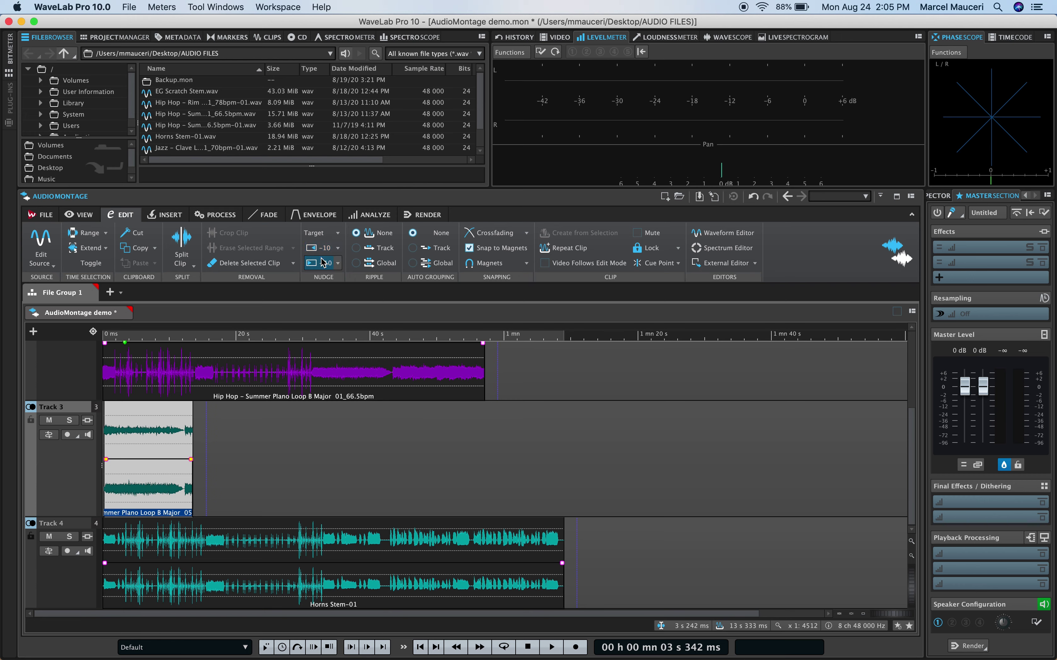
{"action": "left_click", "coordinate": [323, 262]}
{"action": "left_click", "coordinate": [323, 262]}
{"action": "left_click", "coordinate": [323, 262]}
- Nudge the Track 3 clip six steps later with +10 Nudge
{"action": "left_click", "coordinate": [164, 490]}
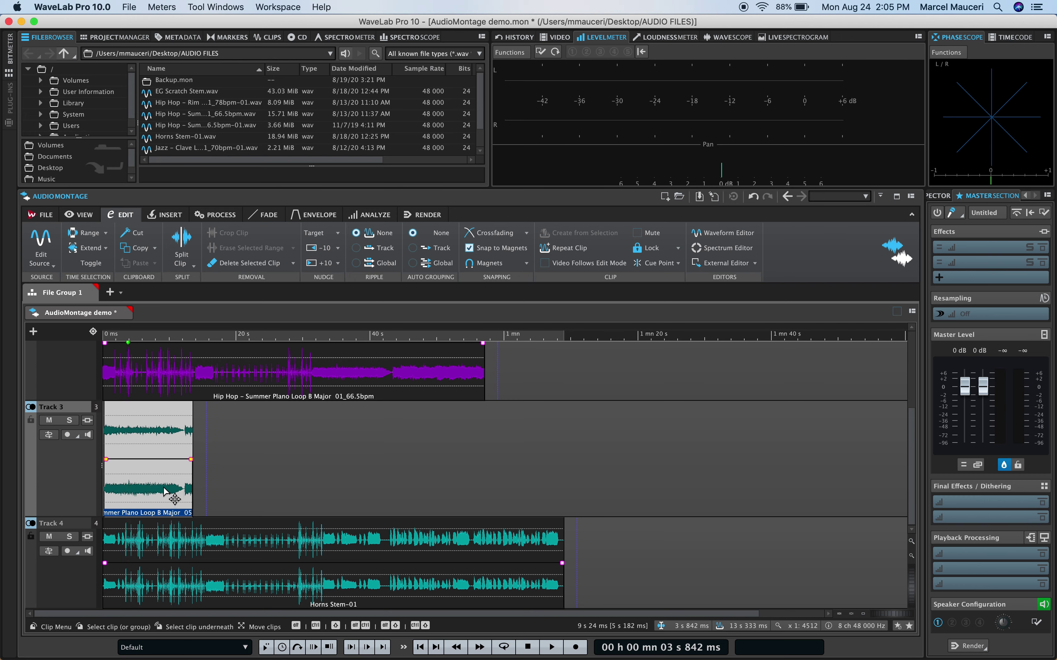
{"action": "left_click", "coordinate": [322, 262]}
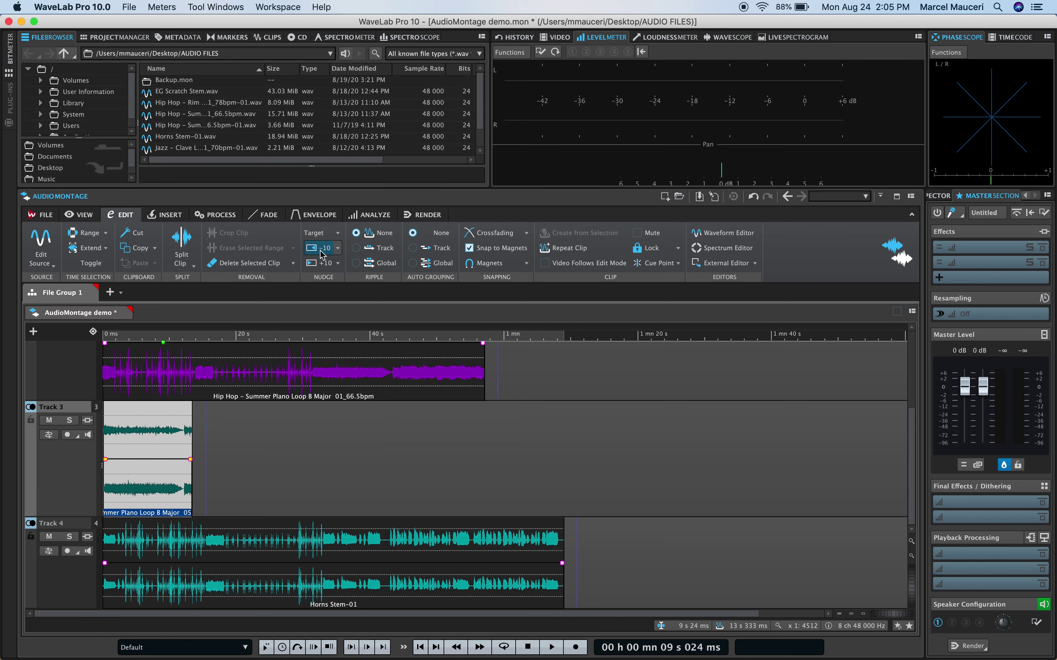
{"action": "left_click", "coordinate": [322, 262]}
{"action": "left_click", "coordinate": [323, 262]}
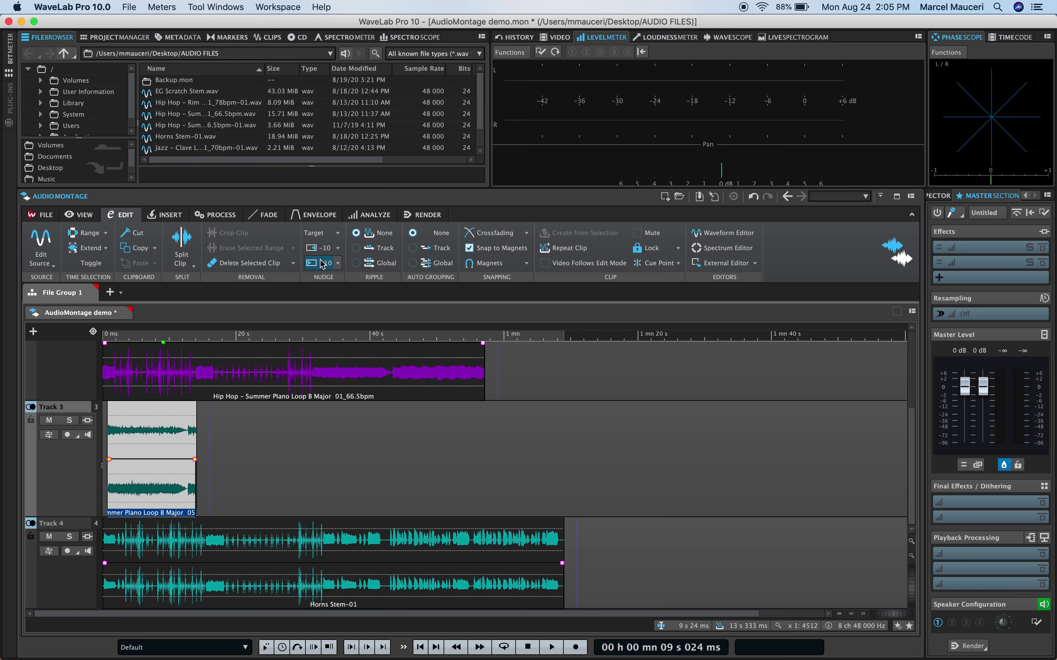
{"action": "left_click", "coordinate": [322, 262]}
{"action": "left_click", "coordinate": [322, 261]}
{"action": "left_click", "coordinate": [322, 262]}
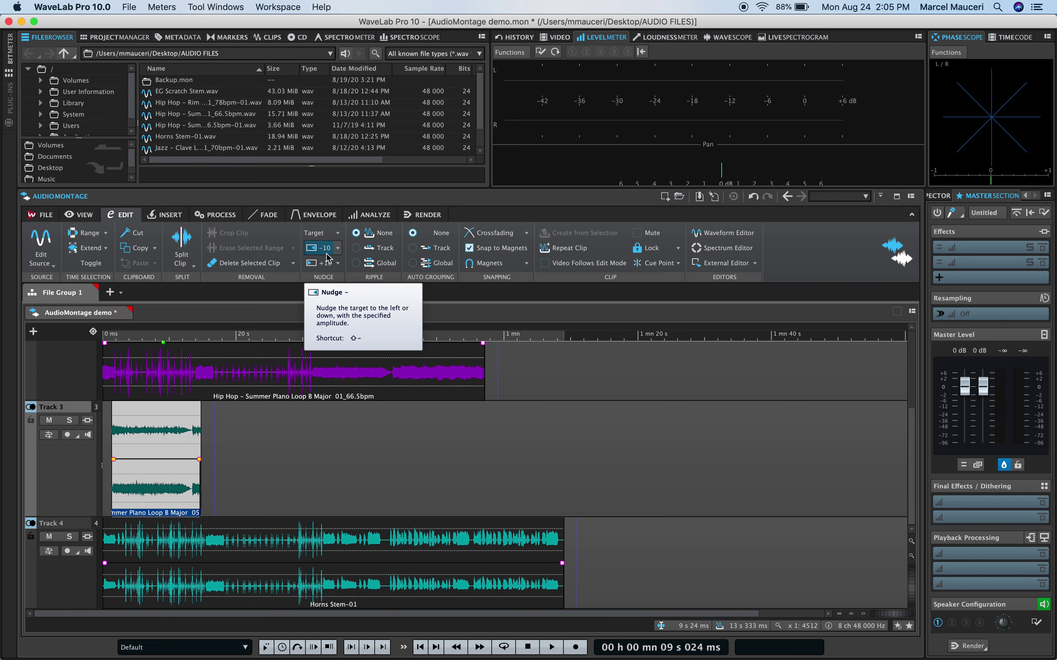
- View the Track 3 clip in Spectrum Editor, close it, and list external editors like Nuendo 10
{"action": "left_click", "coordinate": [725, 248]}
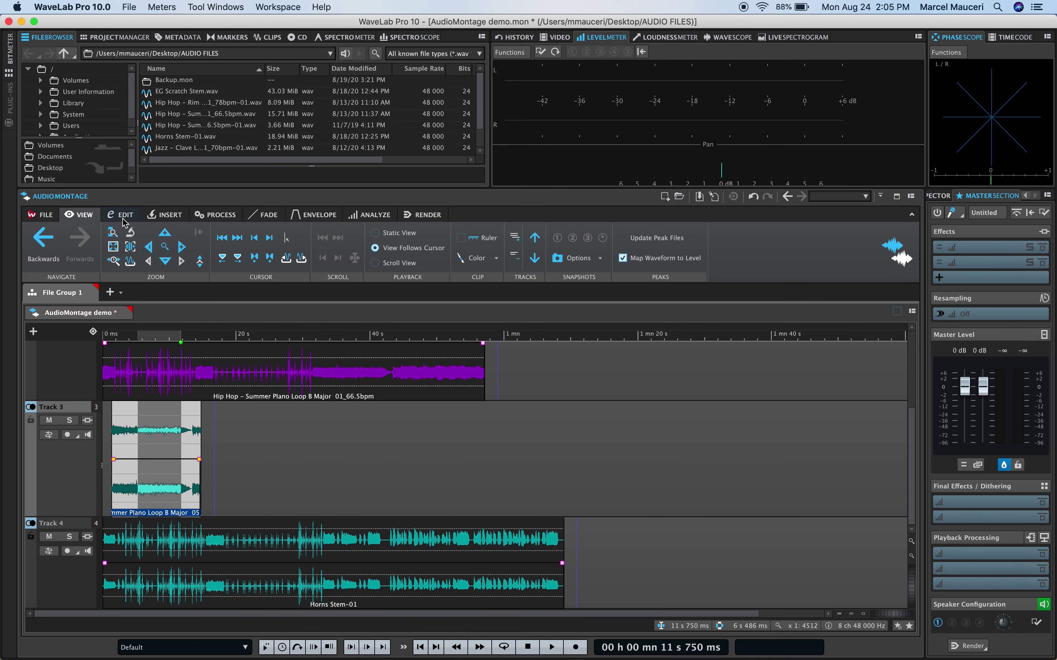
{"action": "left_click", "coordinate": [363, 313]}
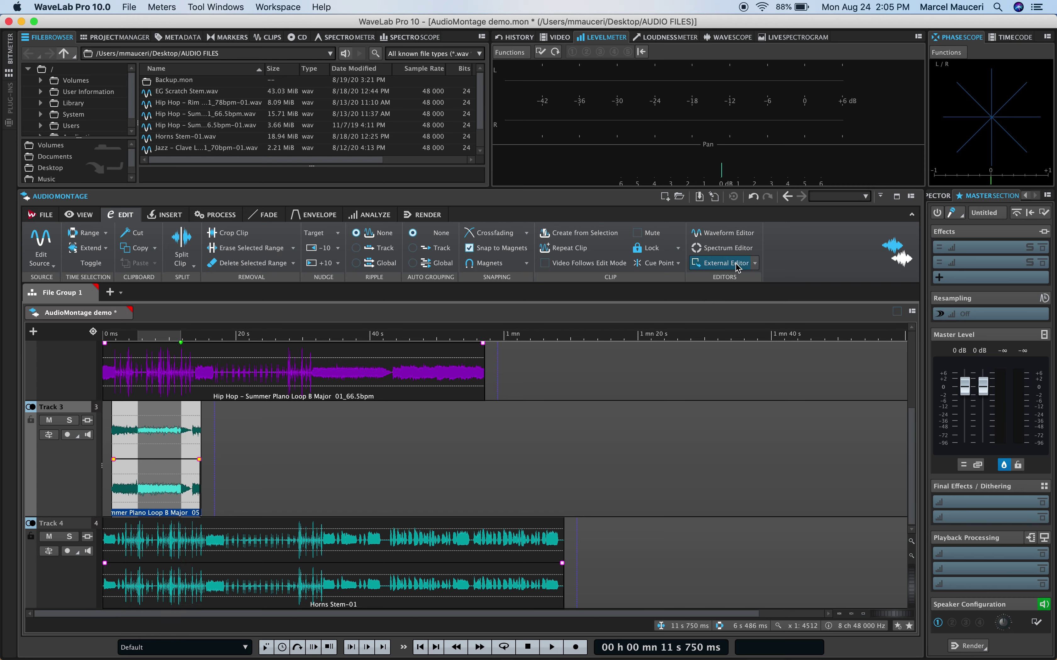
{"action": "left_click", "coordinate": [755, 264]}
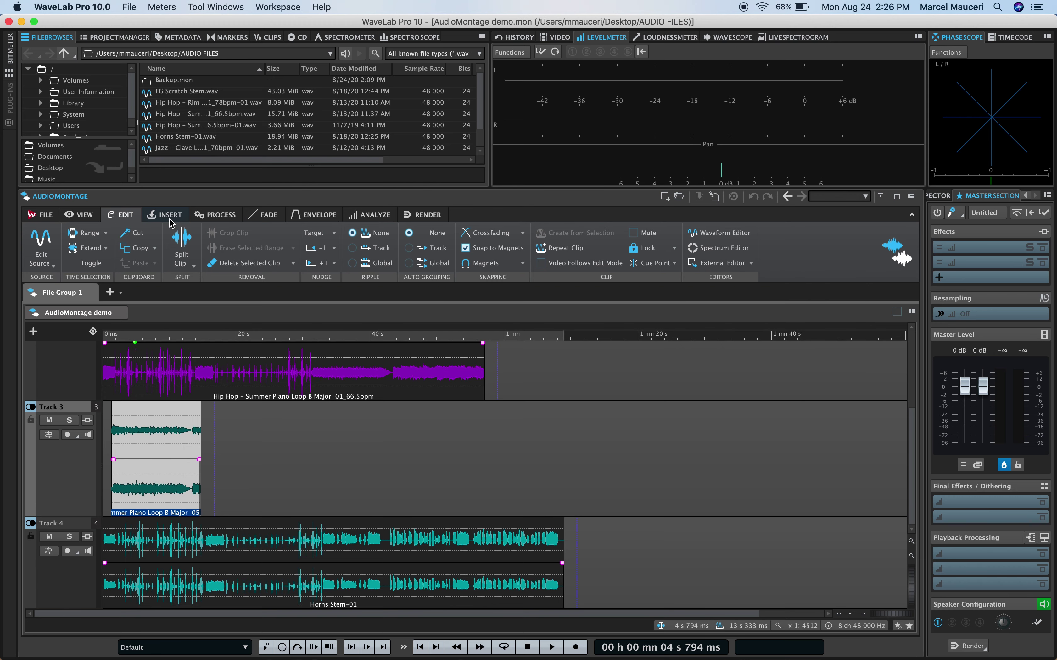
- Review the INSERT tab's marker and import options, then move on to clip processing
{"action": "left_click", "coordinate": [170, 218]}
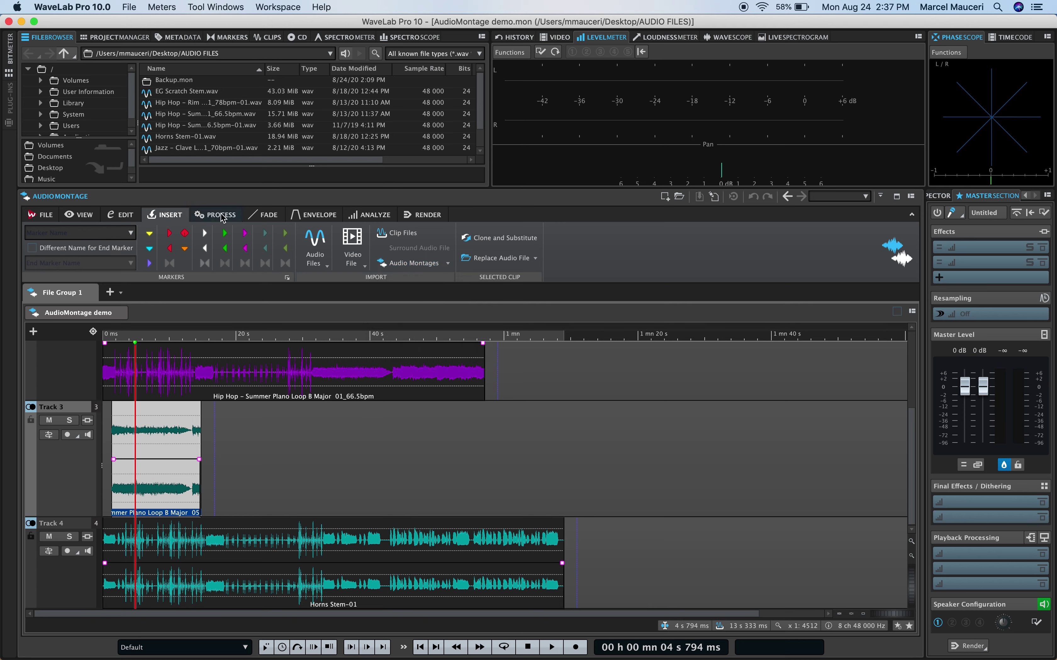
{"action": "left_click", "coordinate": [223, 216]}
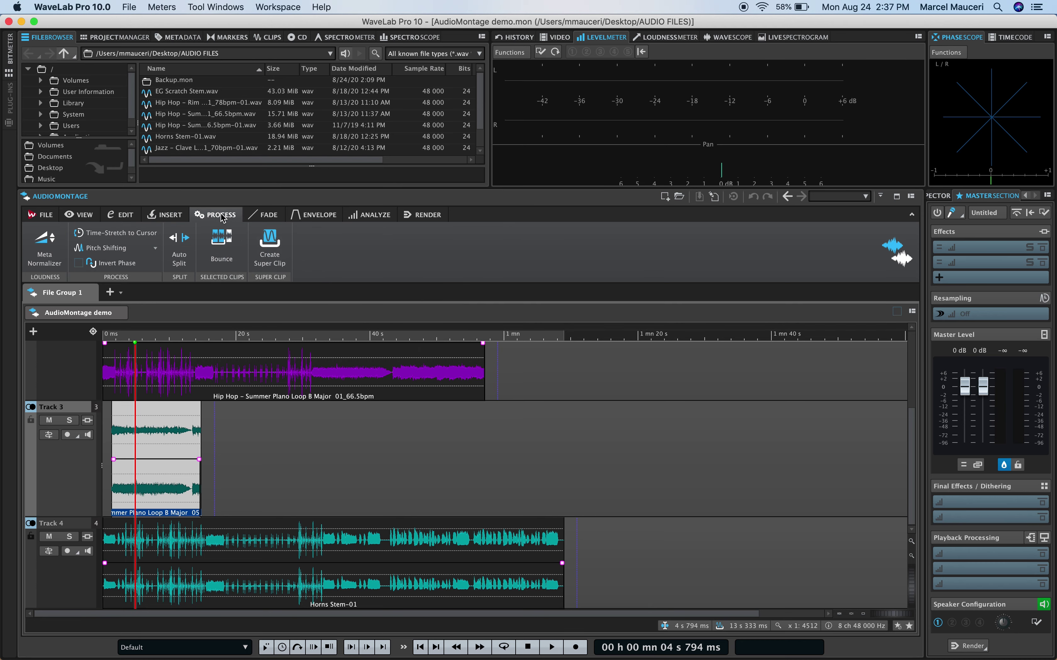
- Open Meta Normalizer, tick Master Section Output, then cancel without normalizing
{"action": "left_click", "coordinate": [54, 257]}
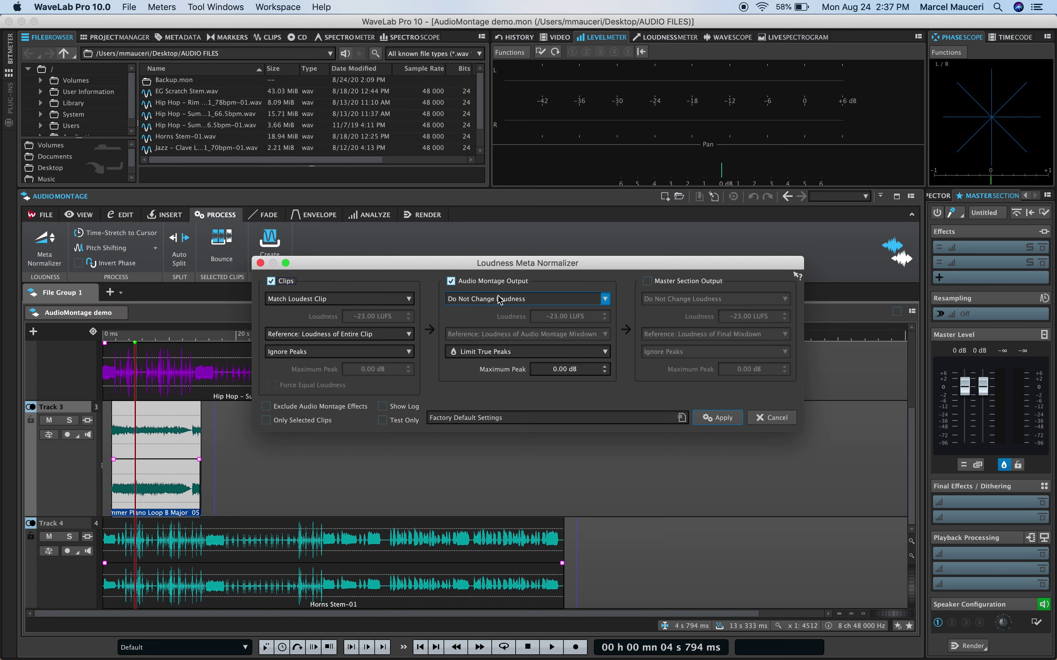
{"action": "left_click", "coordinate": [649, 282]}
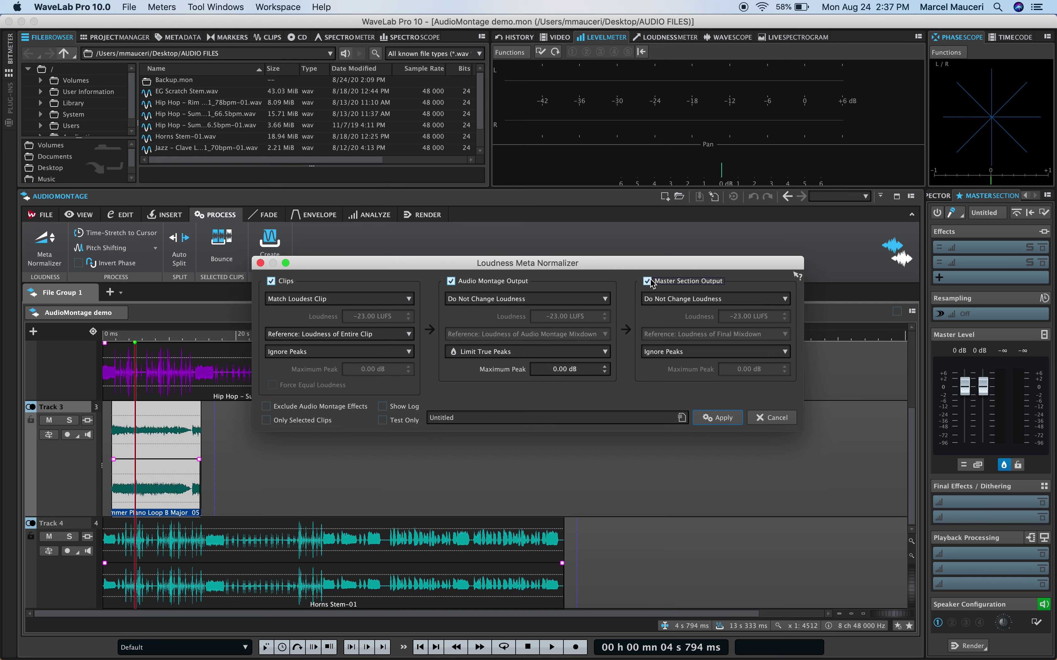
{"action": "left_click", "coordinate": [772, 419]}
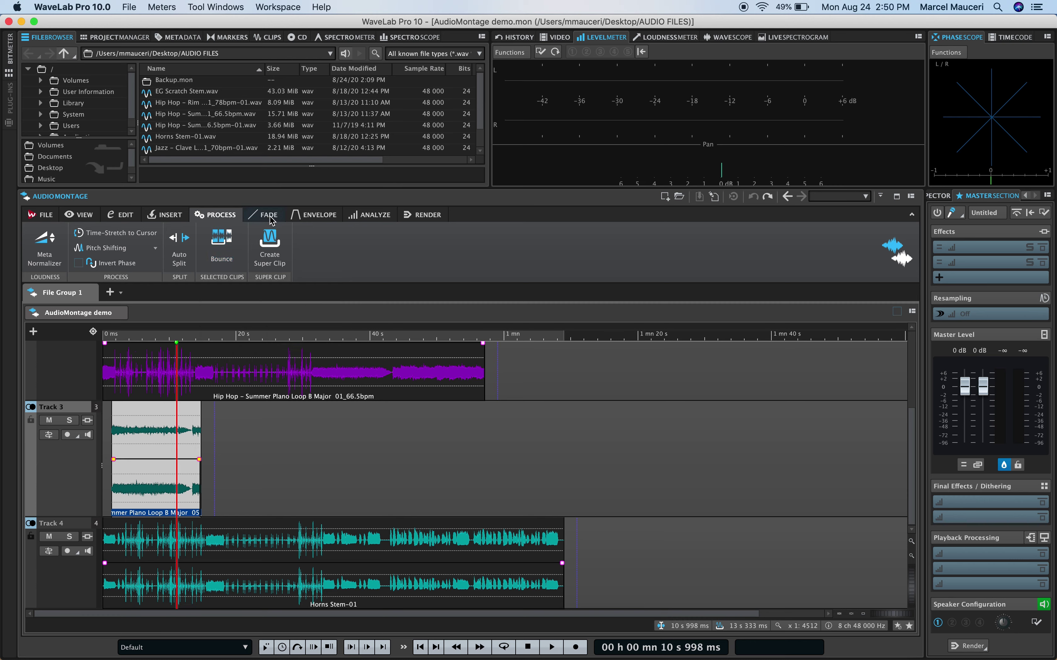
- Select the Track 3 clip's end as a fade-out, pick a curved shape, and add a curve point
{"action": "left_click", "coordinate": [270, 217]}
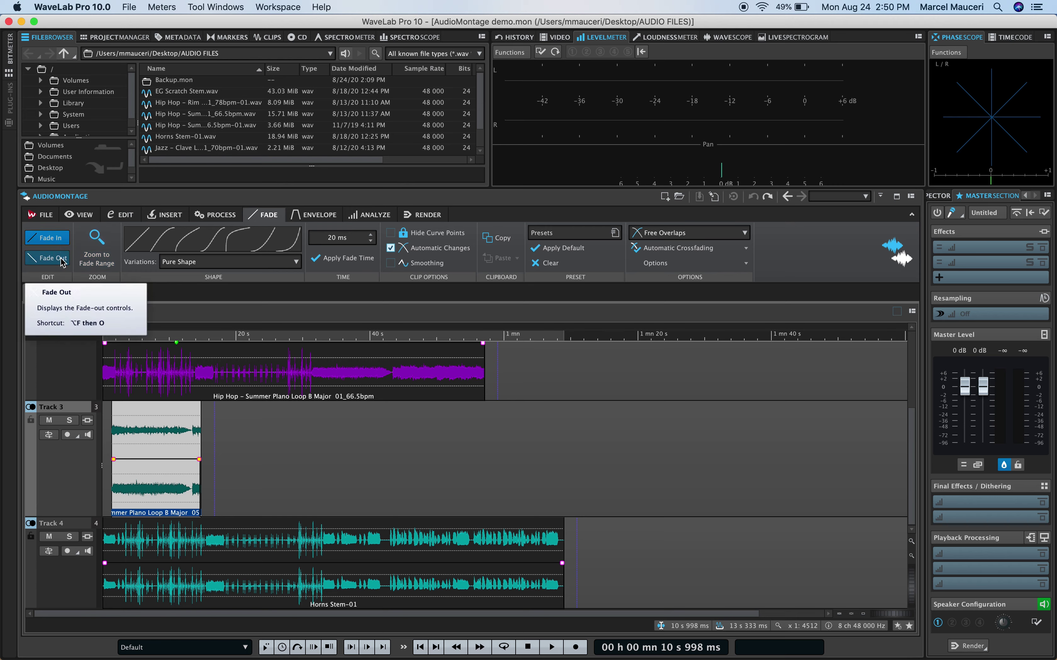
{"action": "left_click", "coordinate": [296, 261]}
{"action": "left_click", "coordinate": [231, 469]}
{"action": "left_click_drag", "start_coordinate": [175, 468], "coordinate": [213, 469]}
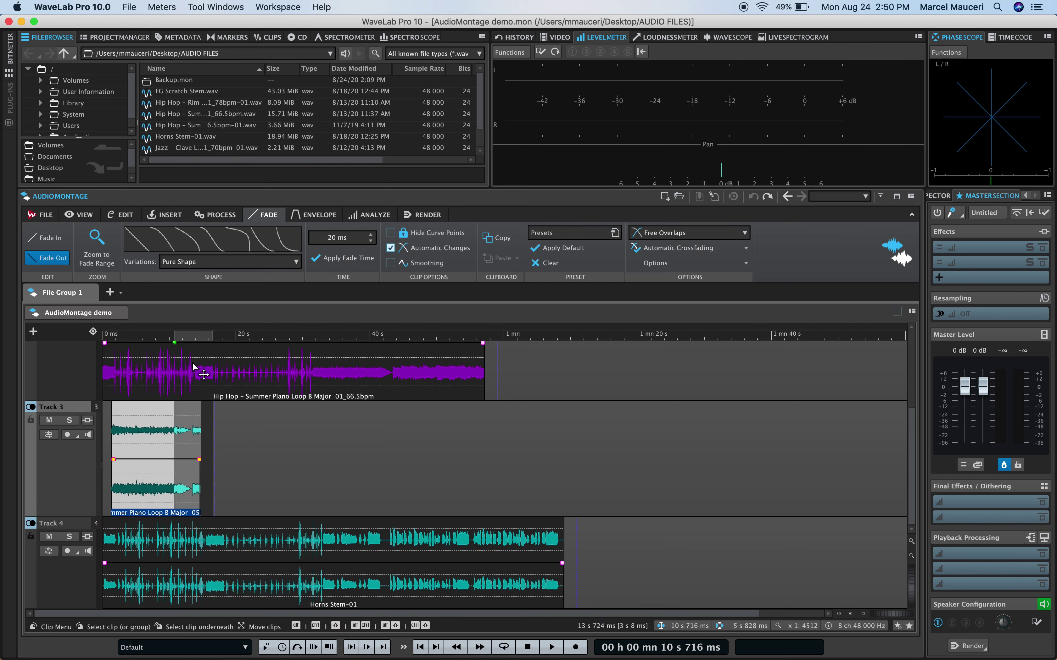
{"action": "left_click", "coordinate": [237, 239]}
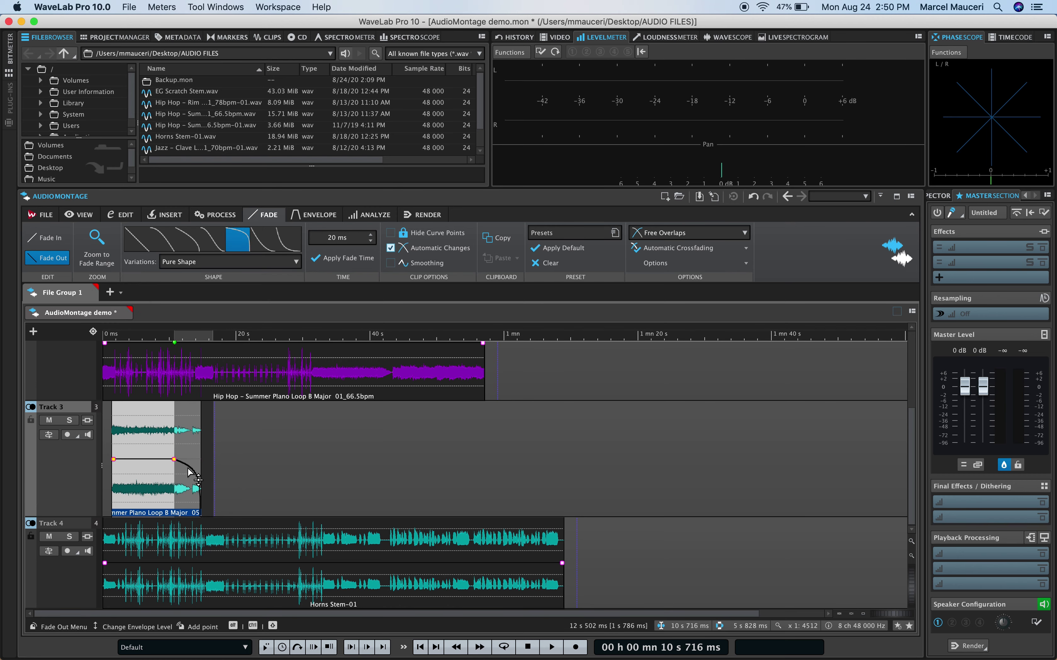
{"action": "mouse_move", "coordinate": [188, 470]}
{"action": "left_mouse_down"}
{"action": "mouse_move", "coordinate": [193, 484]}
{"action": "mouse_move", "coordinate": [192, 470]}
{"action": "left_mouse_up"}
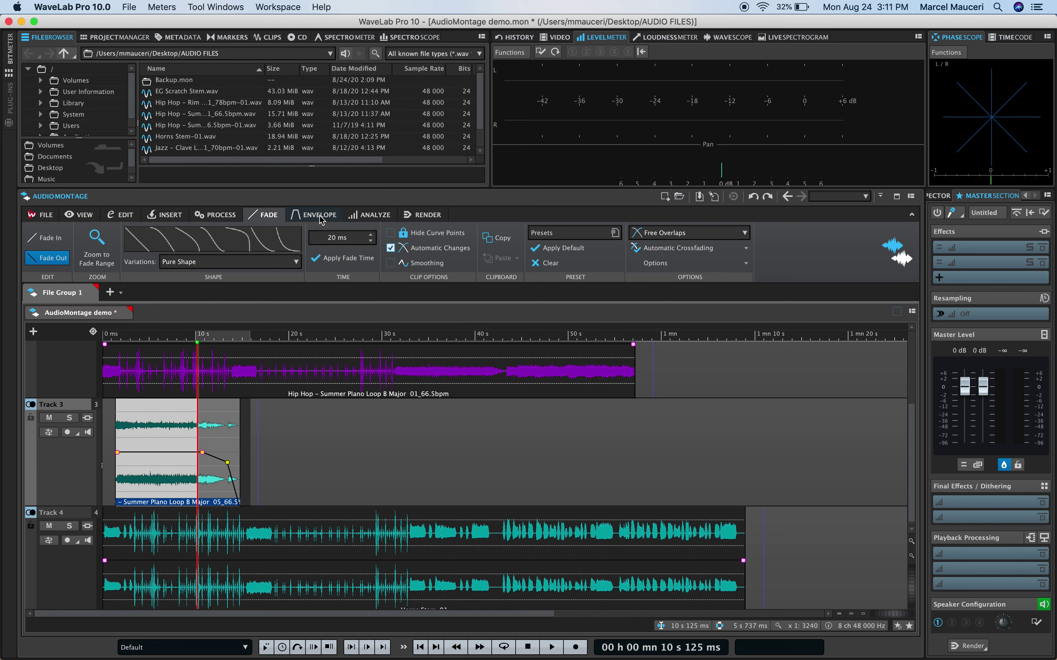
- Zoom to the Track 3 envelope range, add volume points, and raise one to +1.2 dB
{"action": "left_click", "coordinate": [319, 215]}
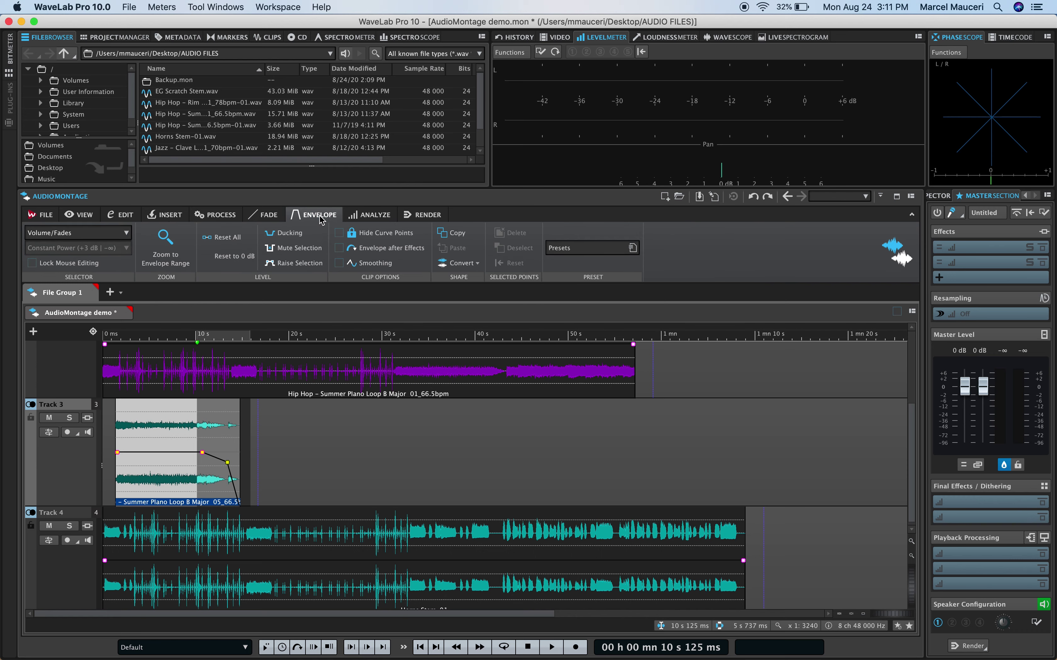
{"action": "left_click_drag", "start_coordinate": [176, 436], "coordinate": [217, 435]}
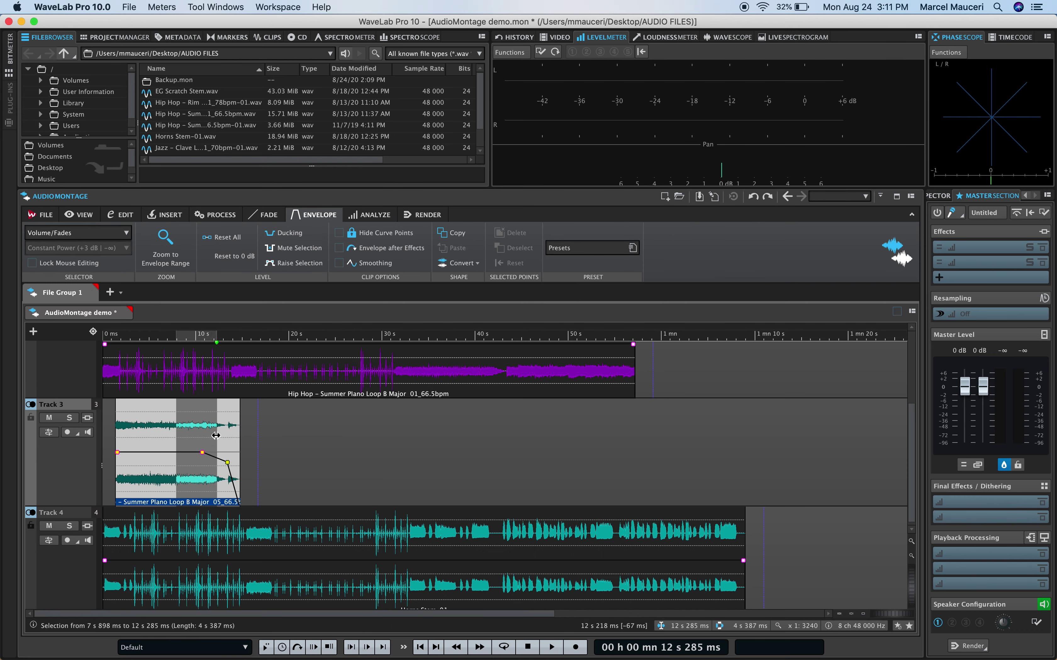
{"action": "left_click", "coordinate": [172, 248]}
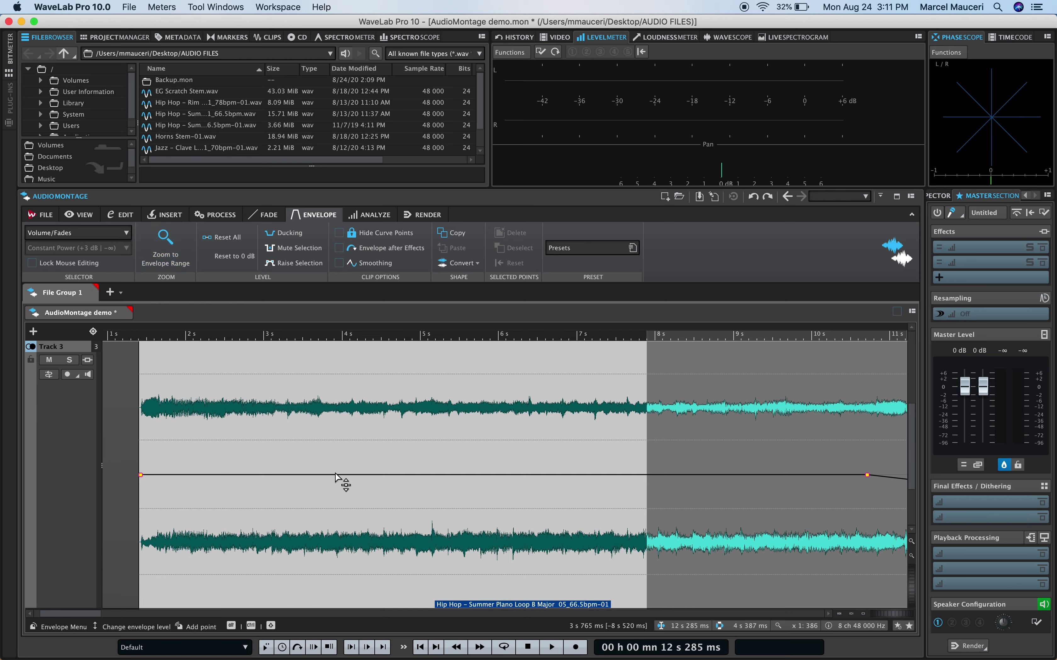
{"action": "double_click", "coordinate": [362, 475]}
{"action": "double_click", "coordinate": [320, 475]}
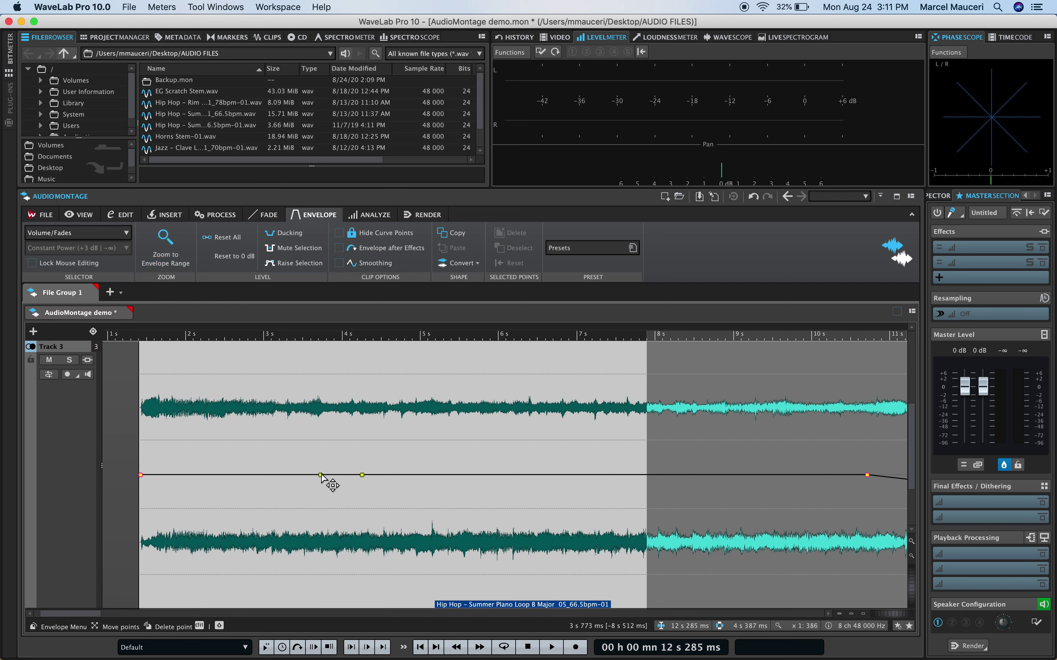
{"action": "left_click_drag", "start_coordinate": [320, 475], "coordinate": [299, 456]}
{"action": "double_click", "coordinate": [433, 475]}
- Review the ducking settings without changes and the envelope's stereo/mono conversion choices
{"action": "left_click", "coordinate": [286, 233]}
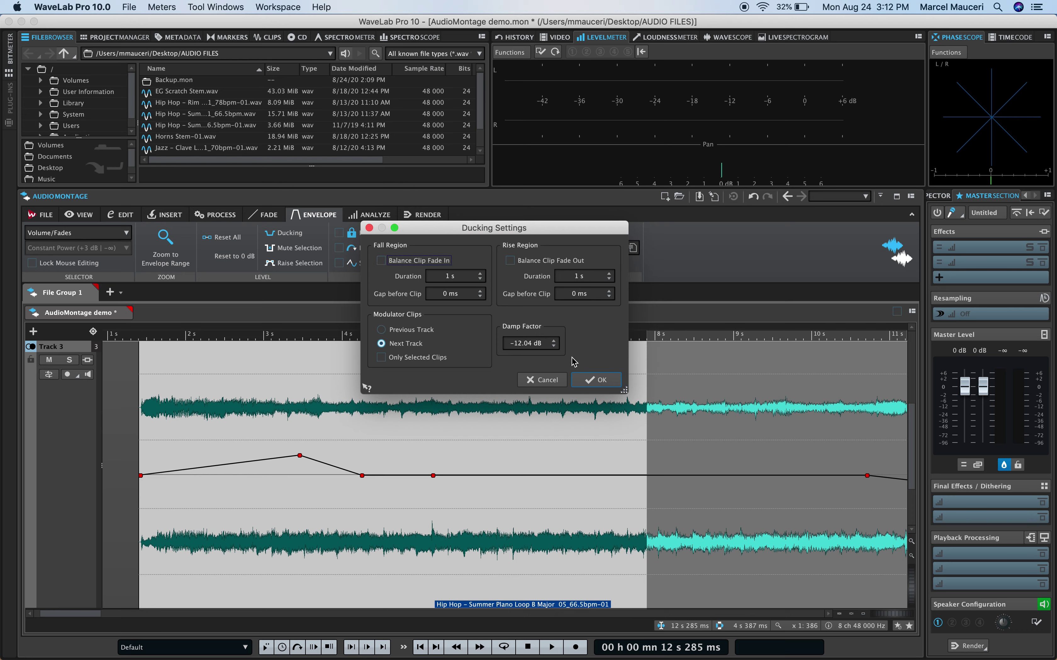
{"action": "left_click", "coordinate": [549, 379]}
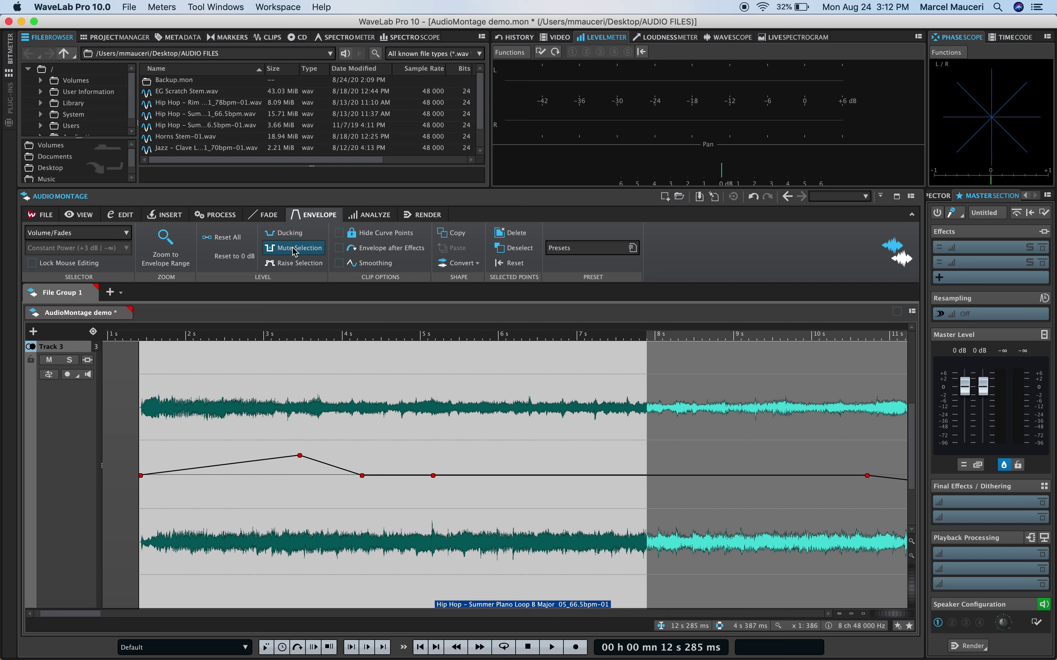
{"action": "left_click", "coordinate": [477, 264]}
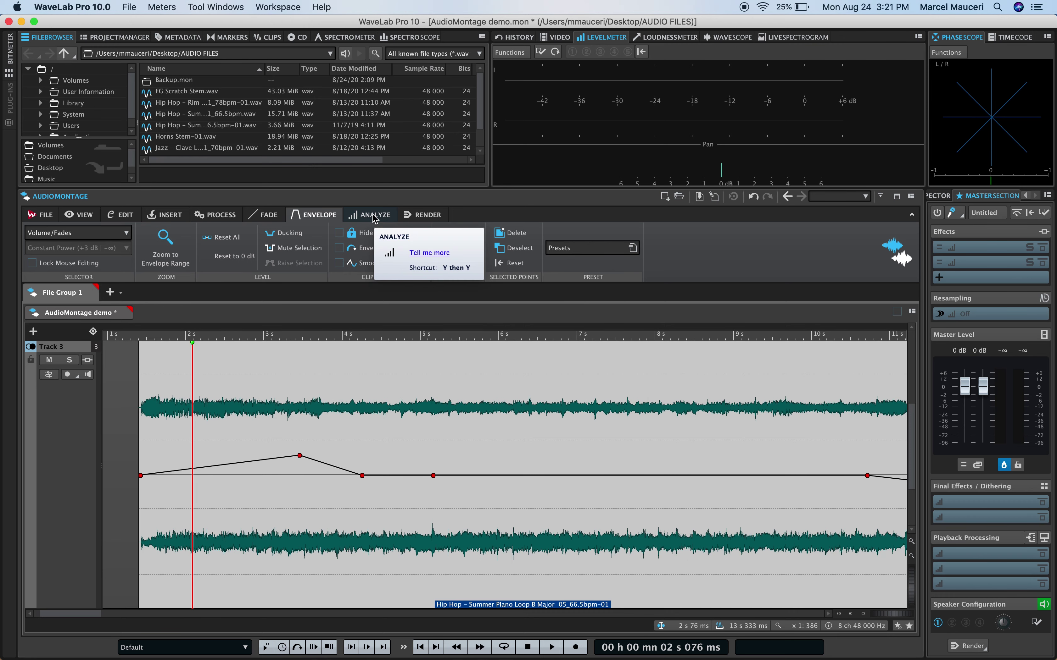
- Switch the Audio Montage ribbon to Analyze to see meter monitoring sources and meter freezing
{"action": "left_click", "coordinate": [370, 215]}
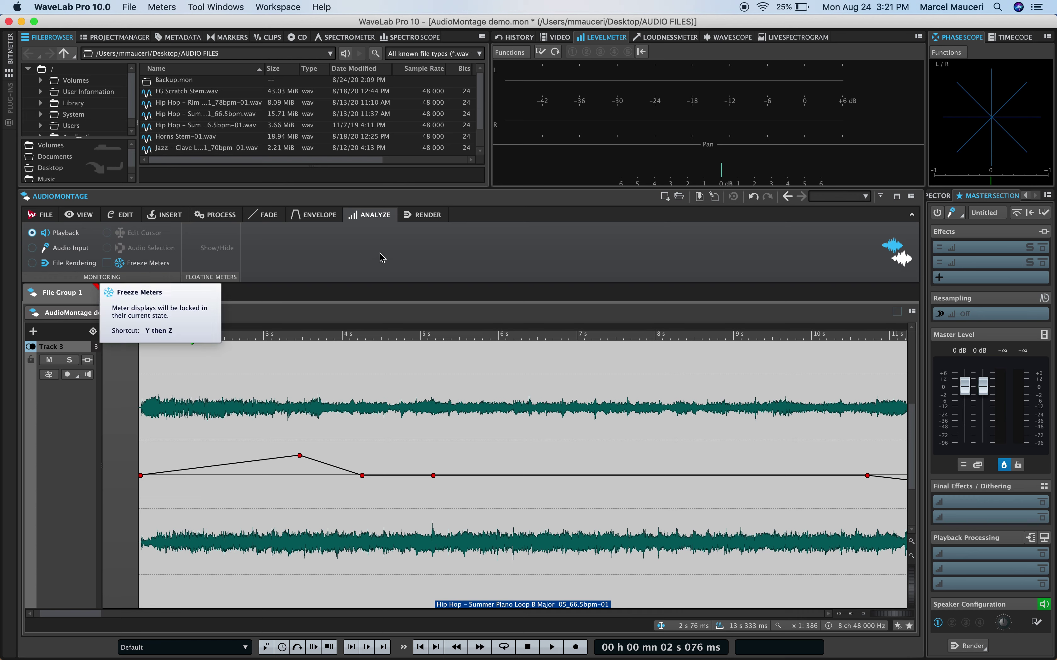
- On the Render tab, keep Whole Montage as the source and list the output options
{"action": "left_click", "coordinate": [430, 217]}
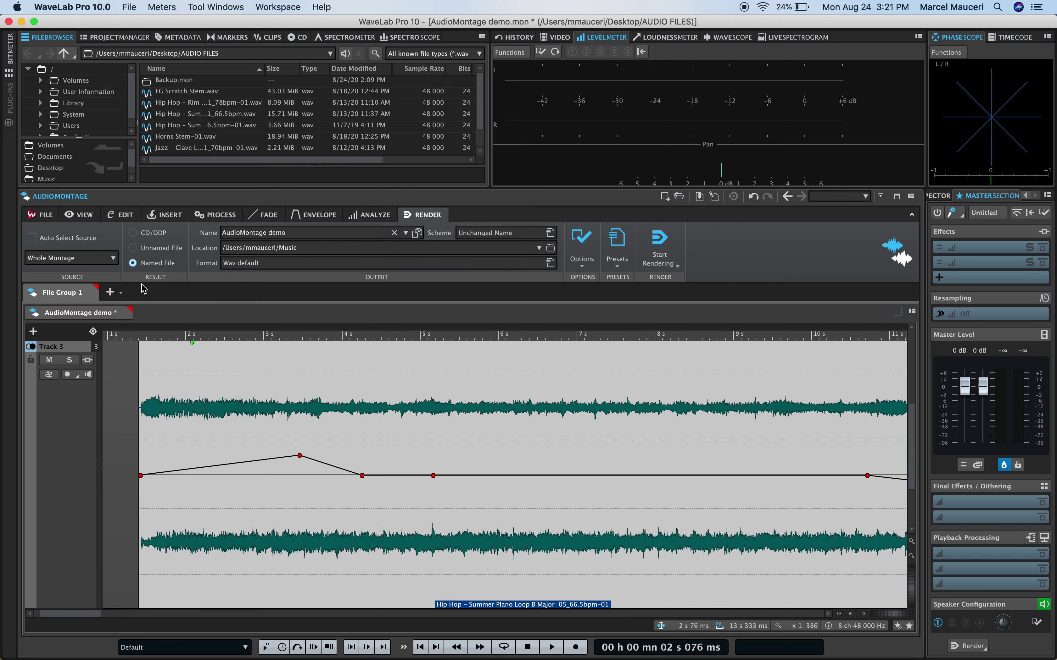
{"action": "left_click", "coordinate": [113, 258]}
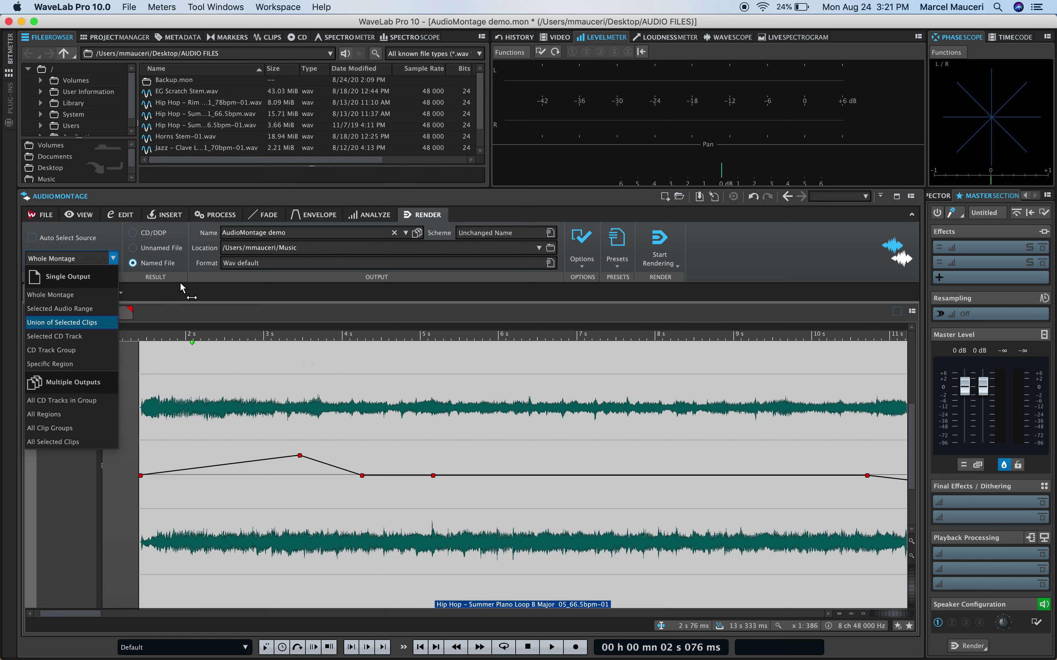
{"action": "left_click", "coordinate": [194, 280]}
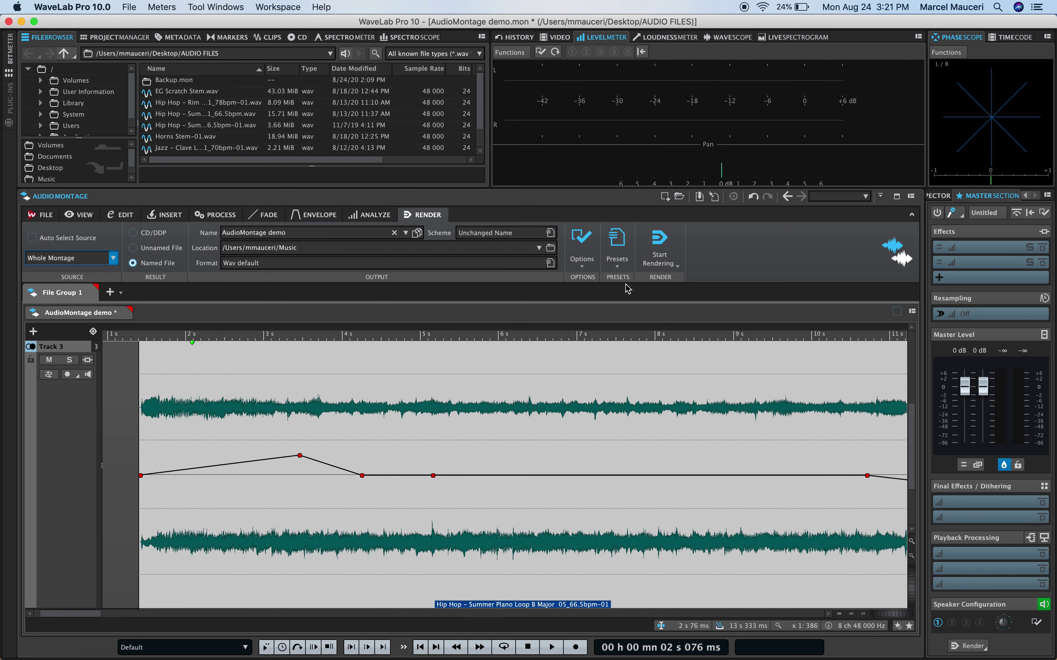
{"action": "left_click", "coordinate": [587, 260]}
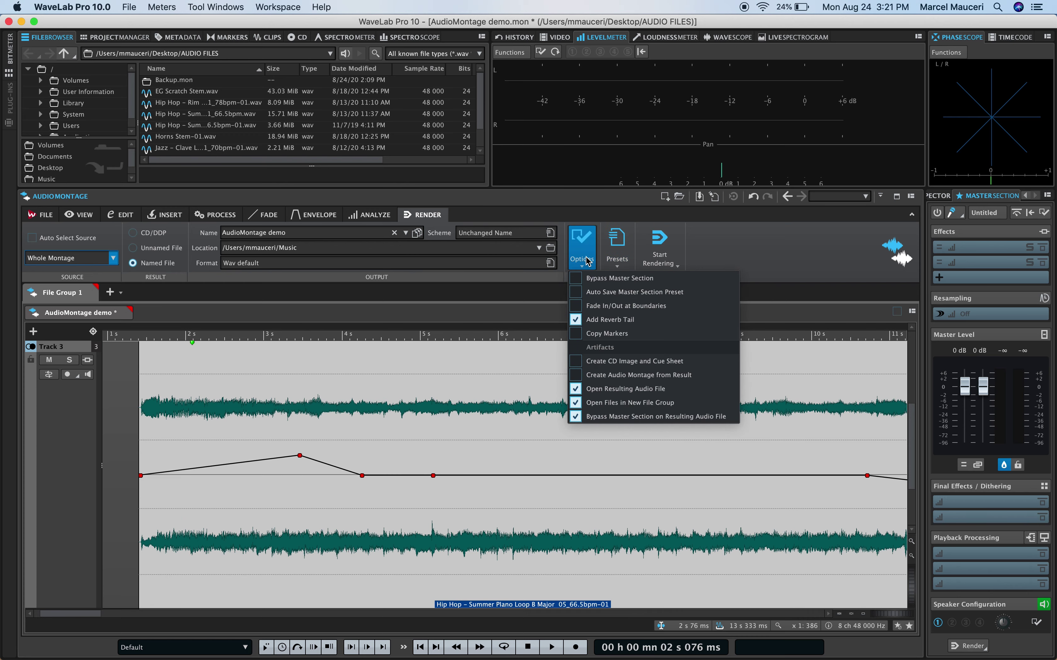